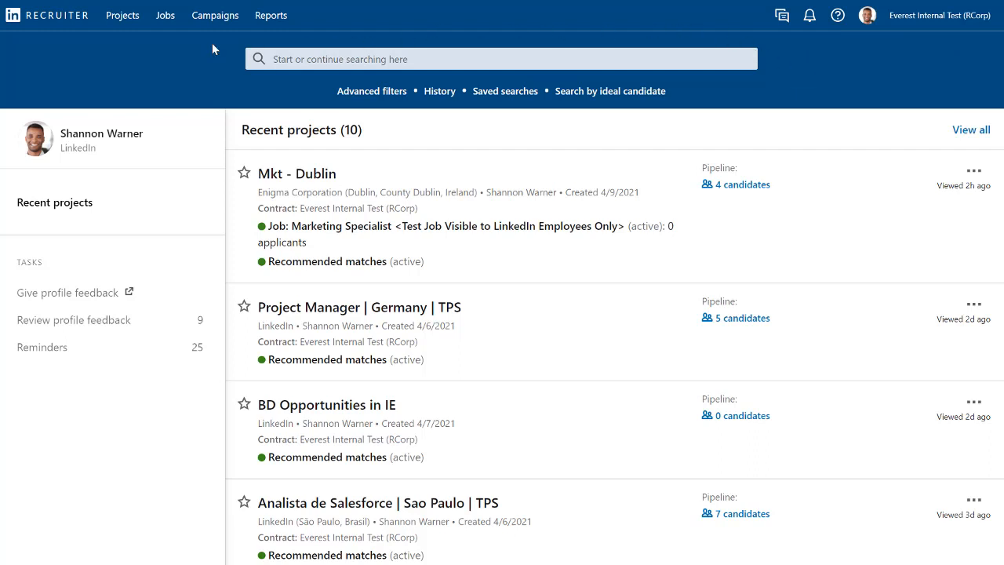
- Start a new project and name it "Software Engineer | UK | TPS"
mouse_move(119, 24)
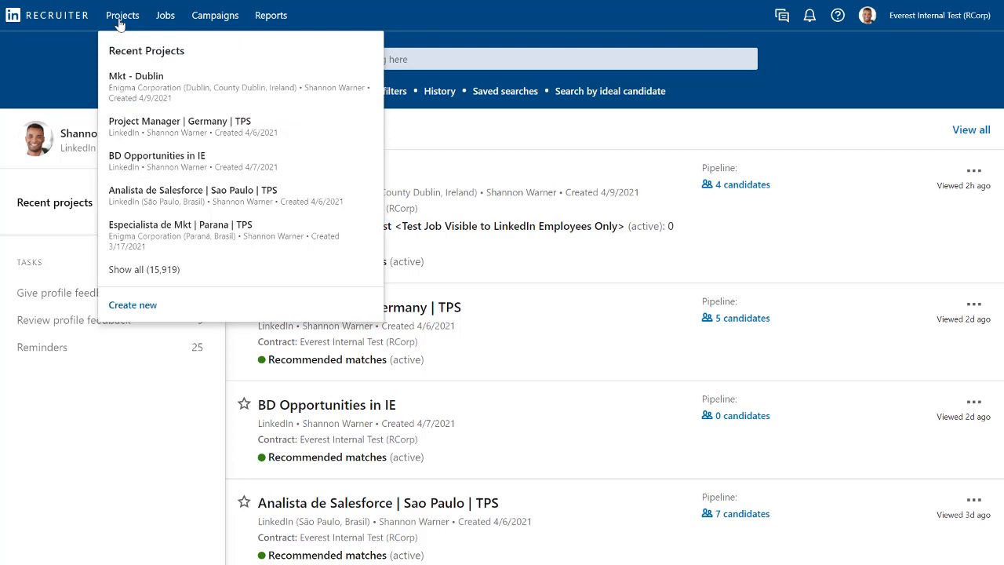
click(138, 305)
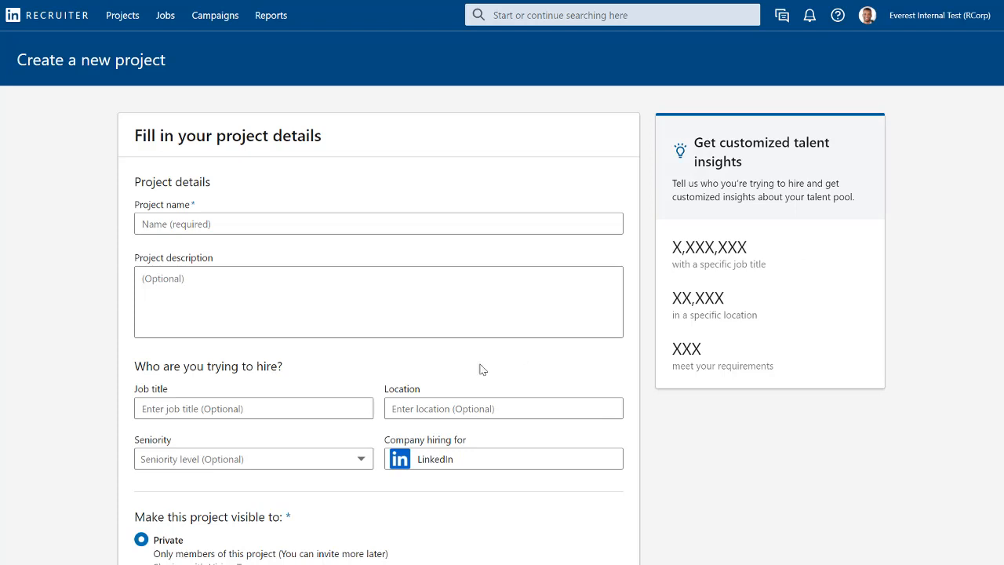
click(222, 224)
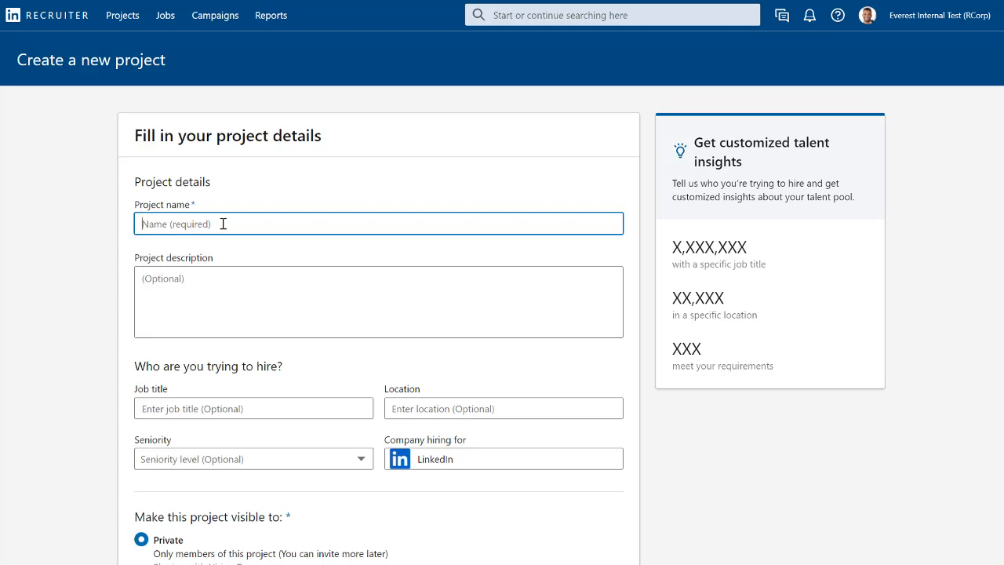
text(Software Engineer | UK | TPS)
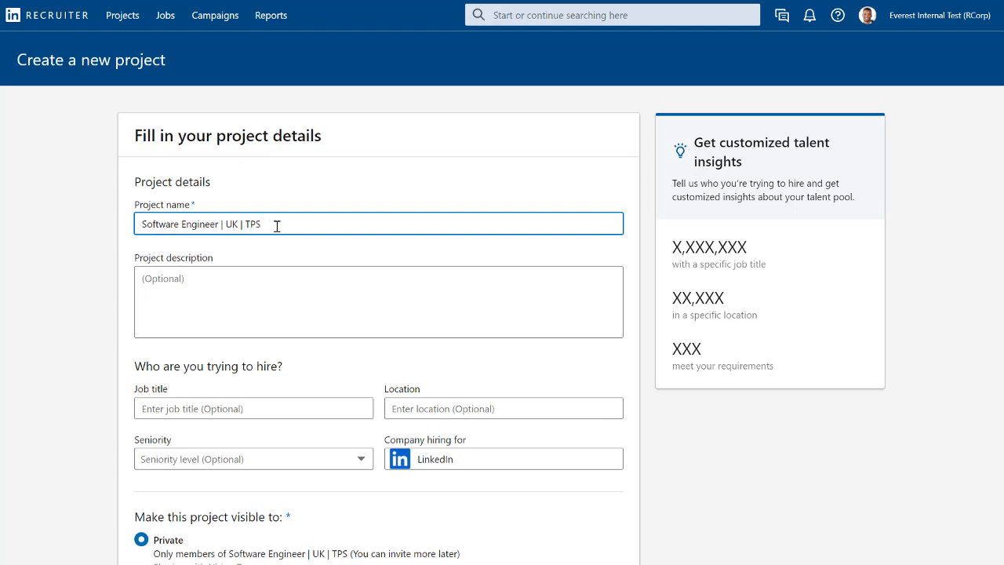
- Fill in the project description with the possible role opening in 3 months' time, the TAM investigation and the hiring manager's name and title
click(191, 282)
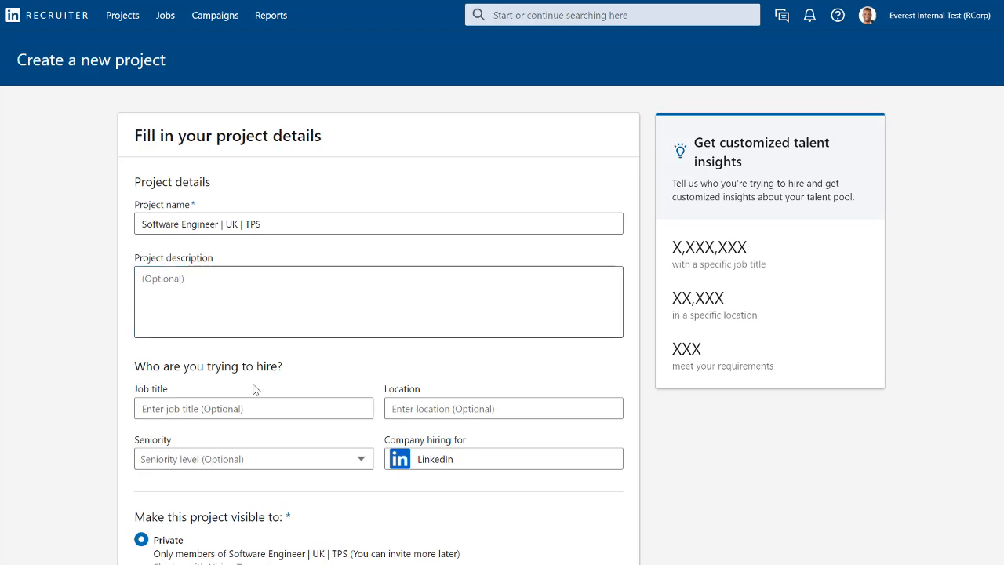
click(186, 285)
text(Possible role to be open in 3 months' time. Now, I am investigating the TAM (total addressable market). Hiring Manager: John Smith, IT Manager)
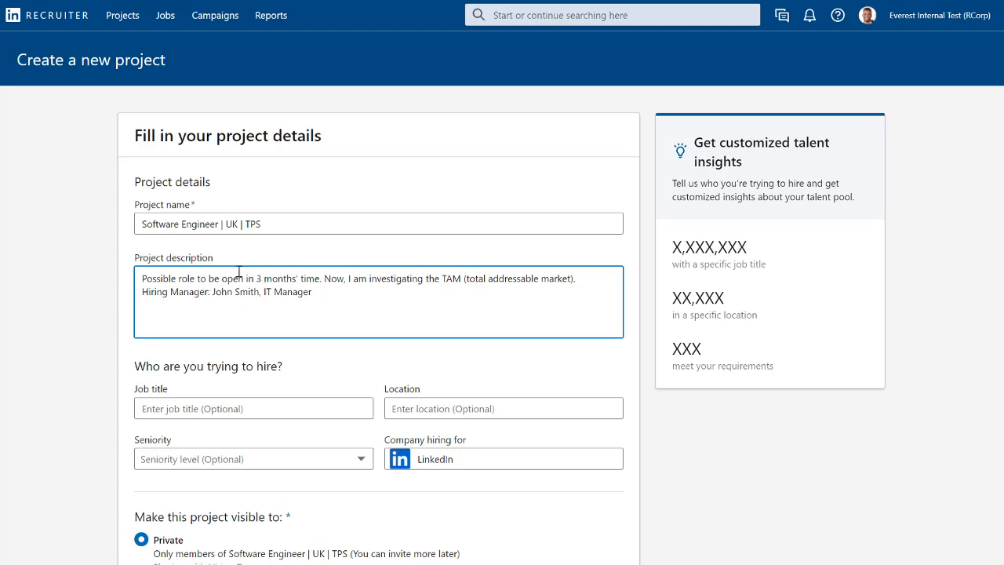
- Set the project's job title to Software Engineer and its location to London, England, United Kingdom
scroll(240, 283, down, 1)
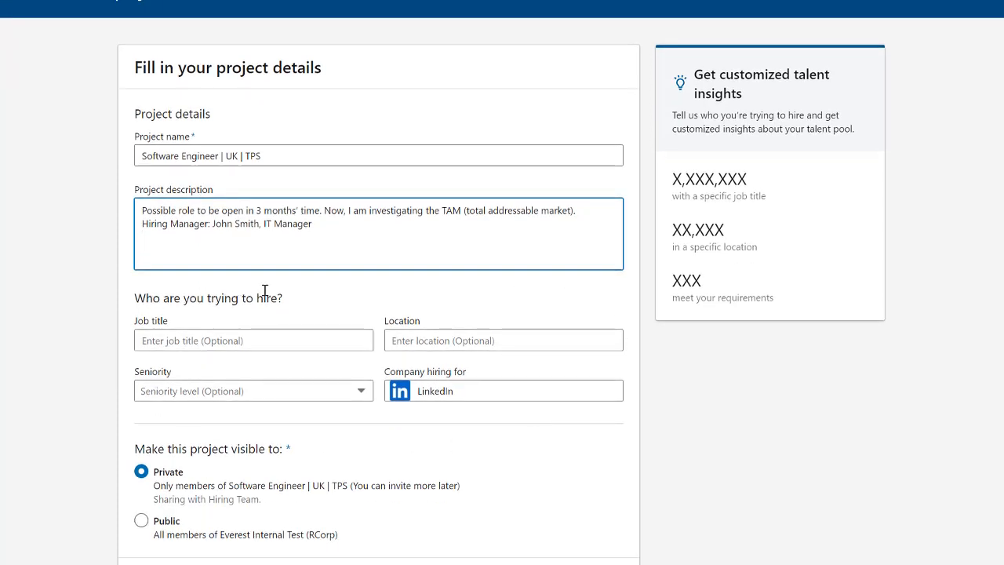
click(212, 339)
text(Soft)
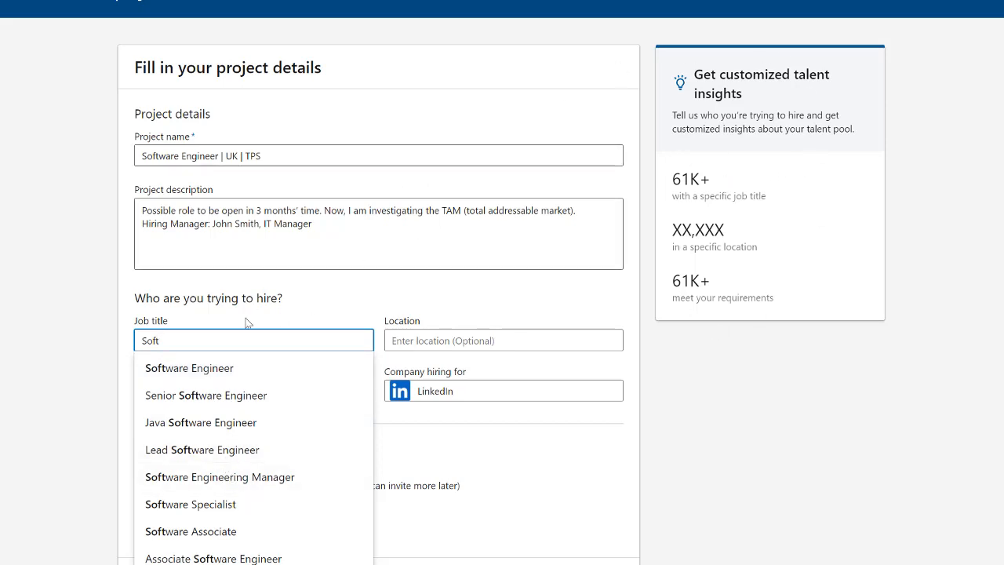
click(228, 369)
click(493, 340)
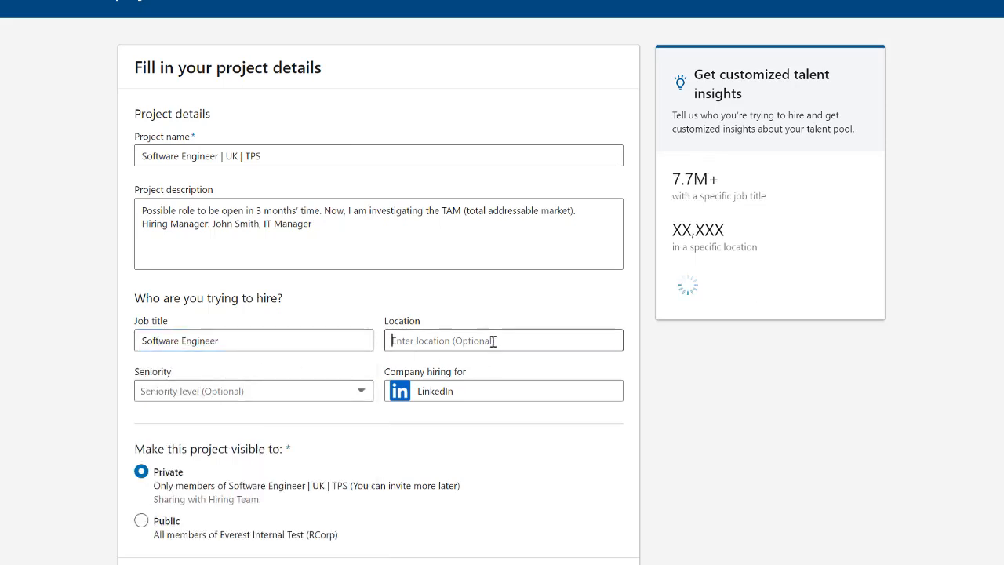
text(Londo)
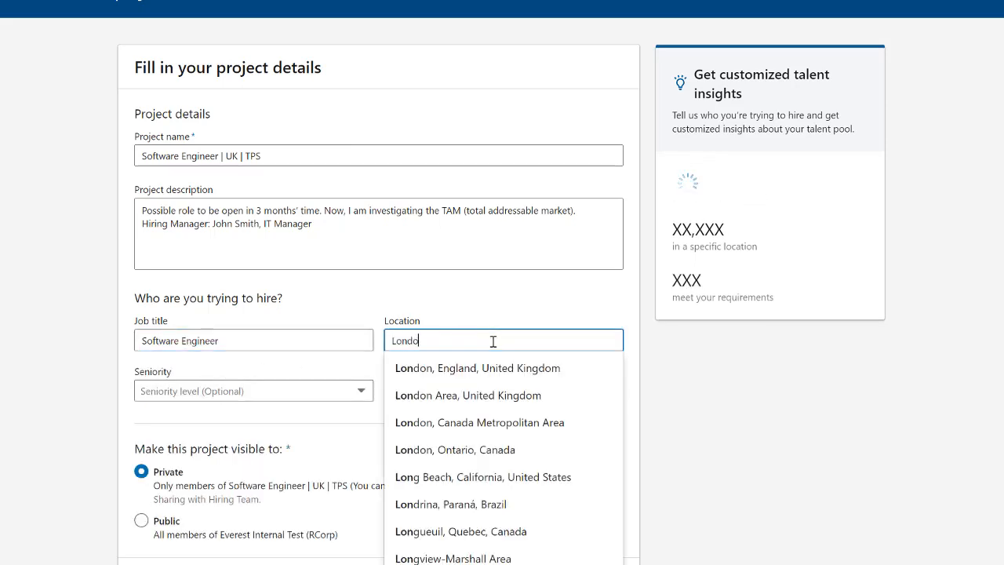
click(459, 369)
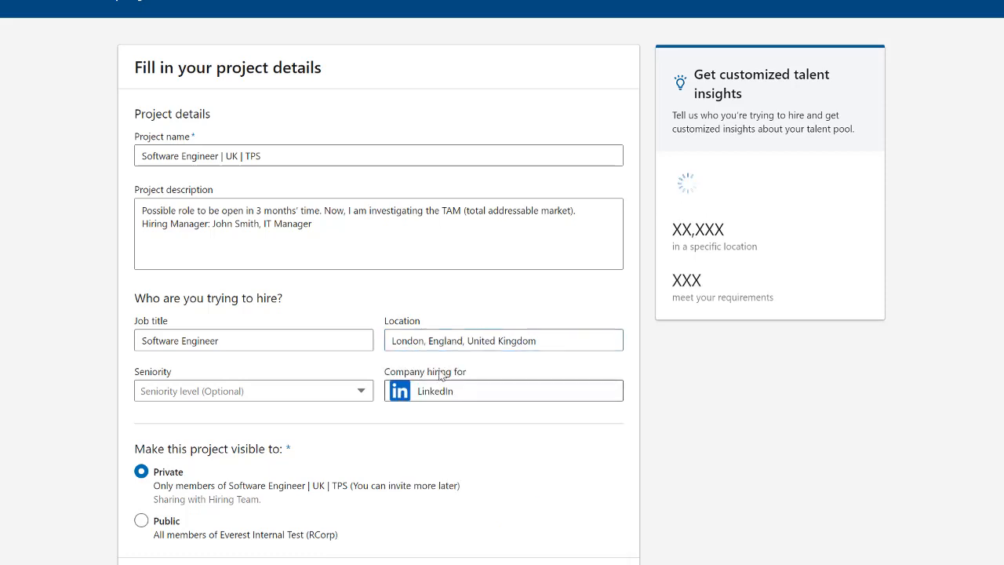
- Set the seniority to Mid-Senior level and create the project with private visibility
click(275, 398)
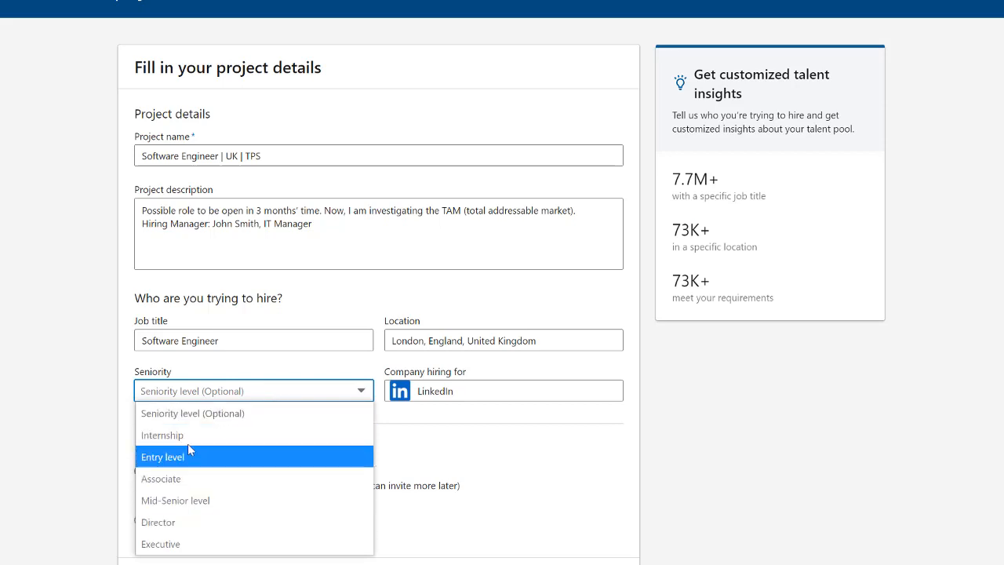
click(178, 506)
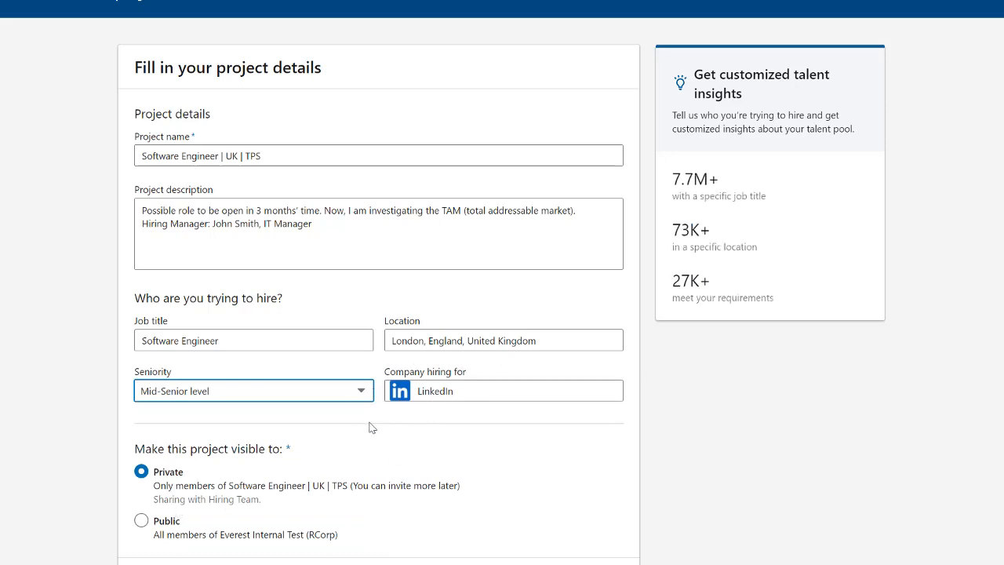
scroll(372, 427, down, 2)
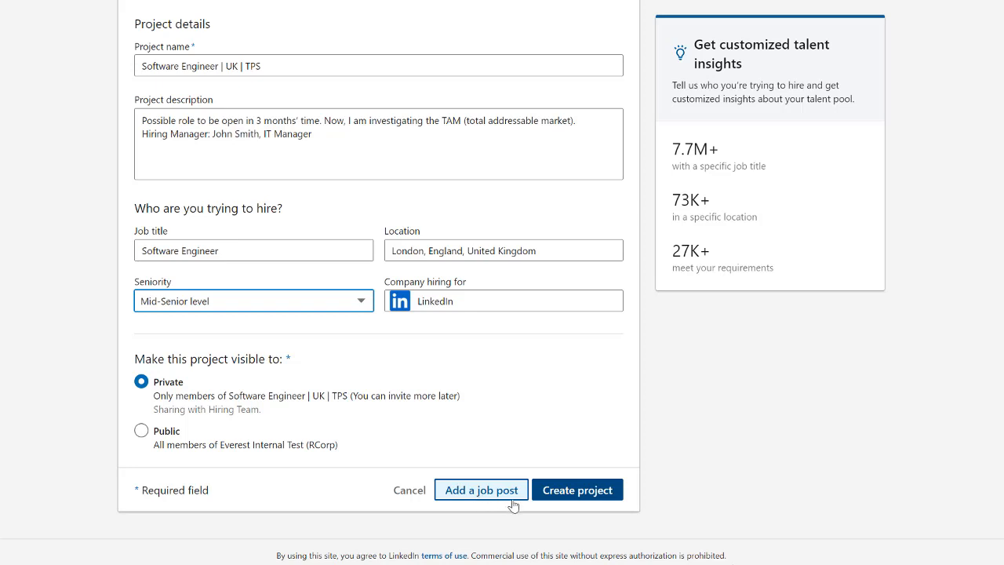
click(555, 491)
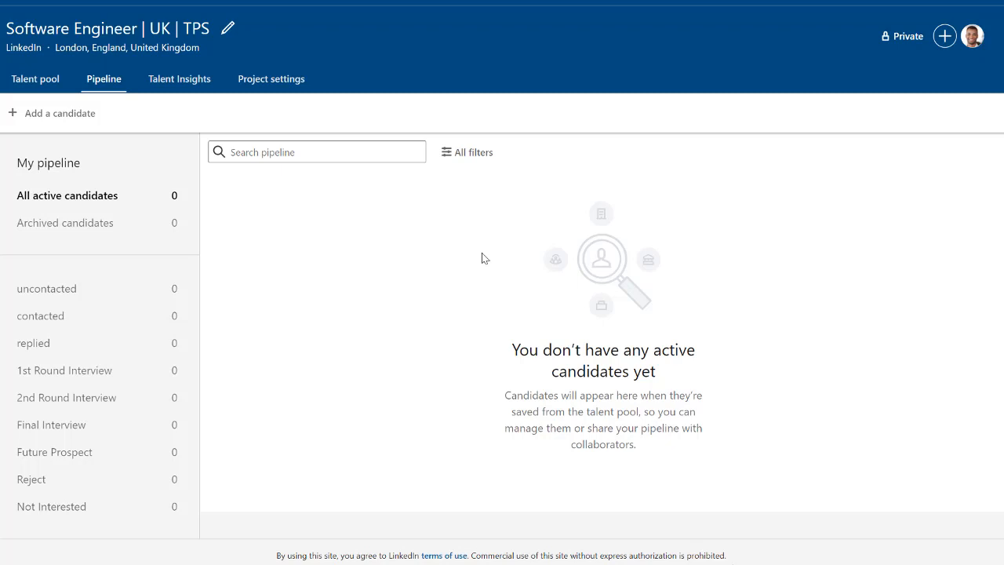
- Open the project's talent pool and set the London location filter to include candidates who are current or open to relocate
click(30, 81)
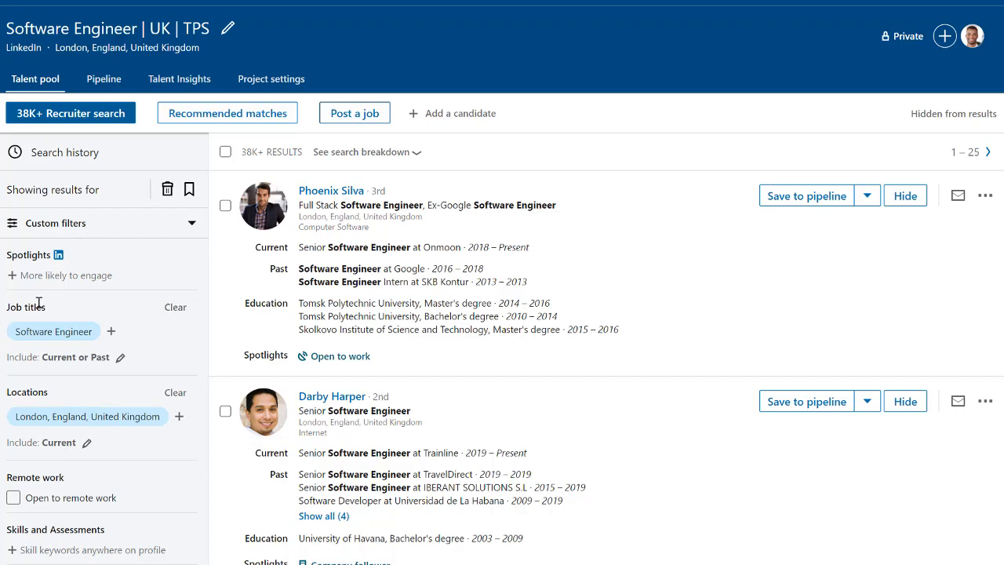
scroll(39, 306, down, 2)
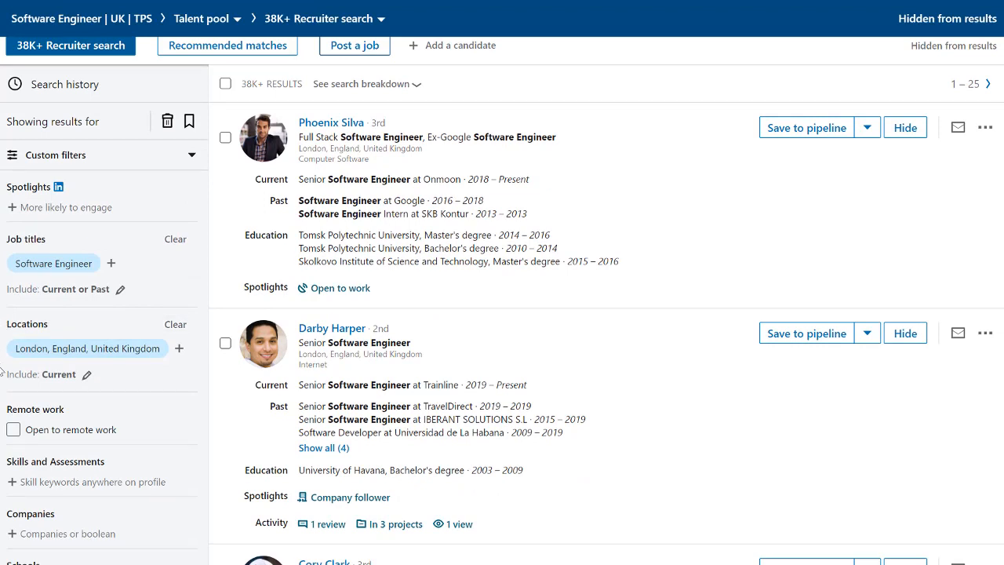
click(87, 376)
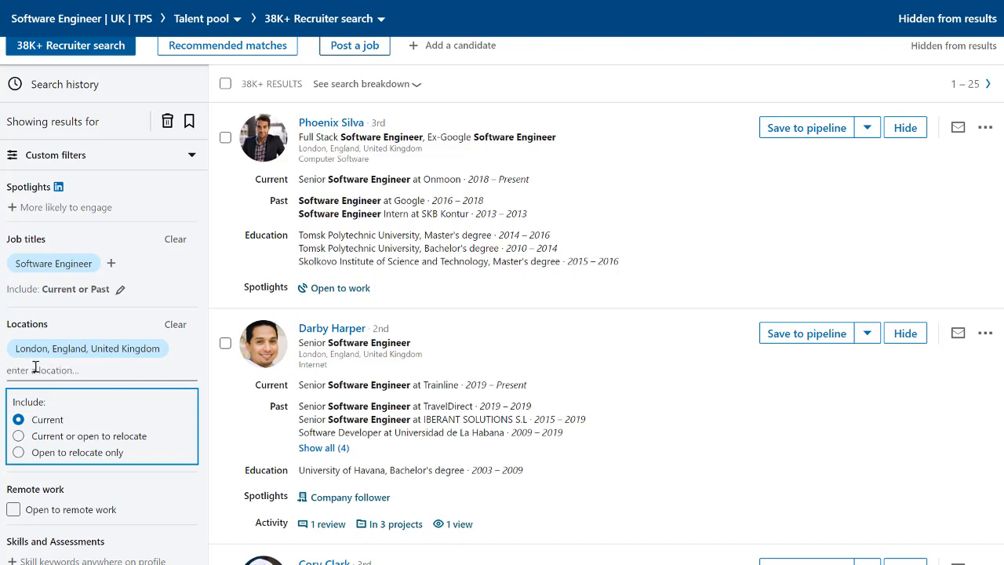
click(18, 438)
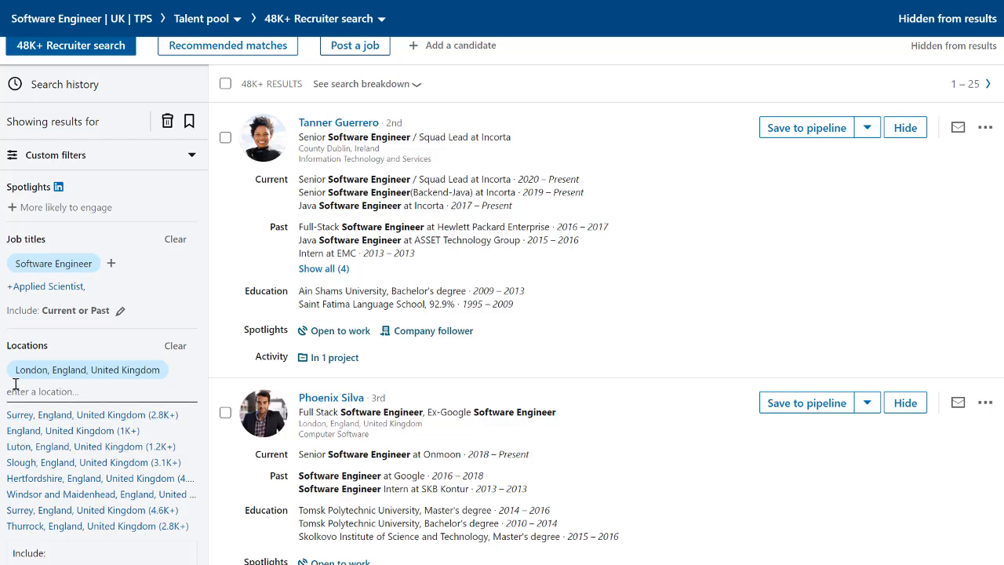
- Restrict the talent pool search to candidates open to remote work
scroll(16, 385, down, 3)
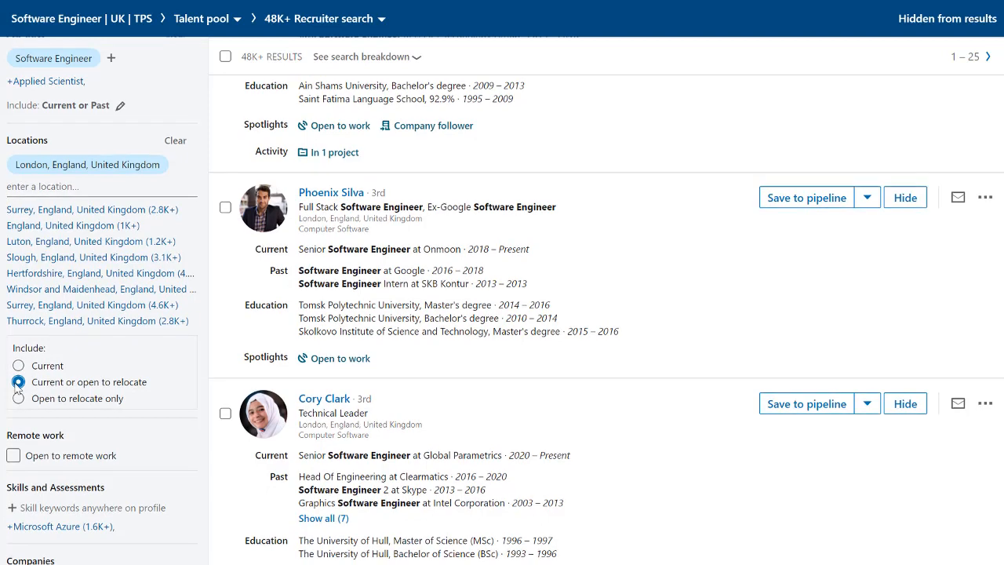
scroll(17, 385, down, 1)
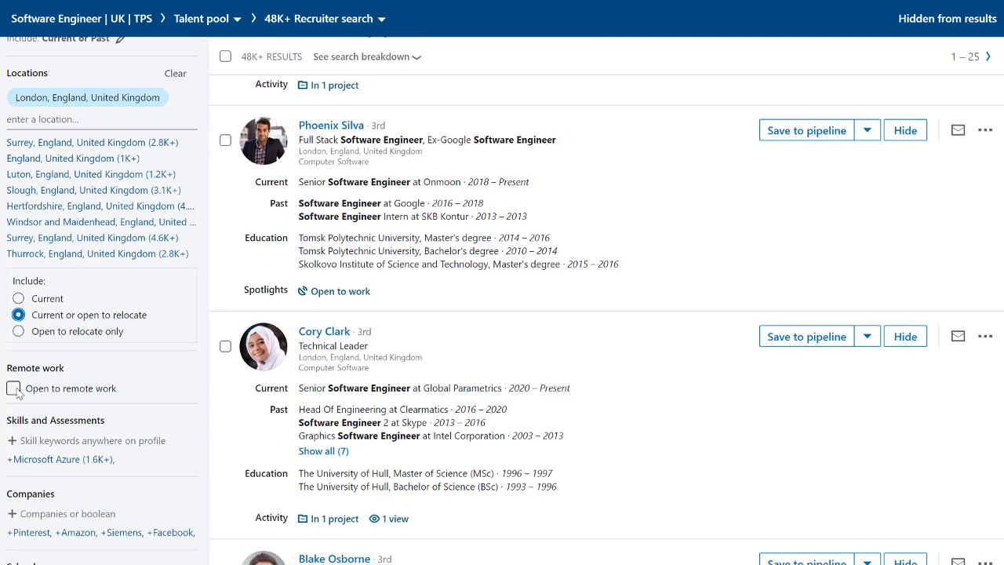
click(14, 389)
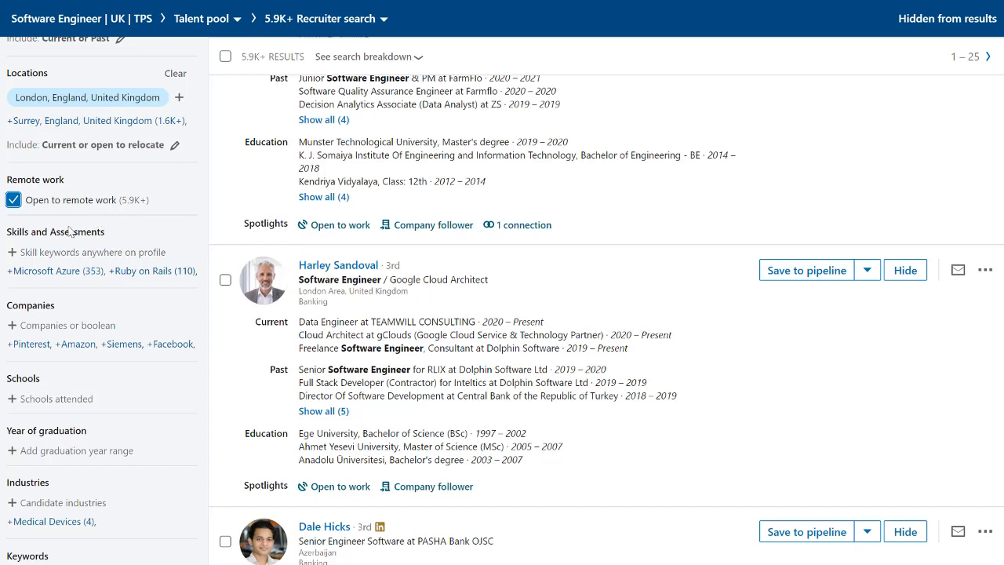
- Add Java as a skill in the Skills and Assessments filter
click(33, 257)
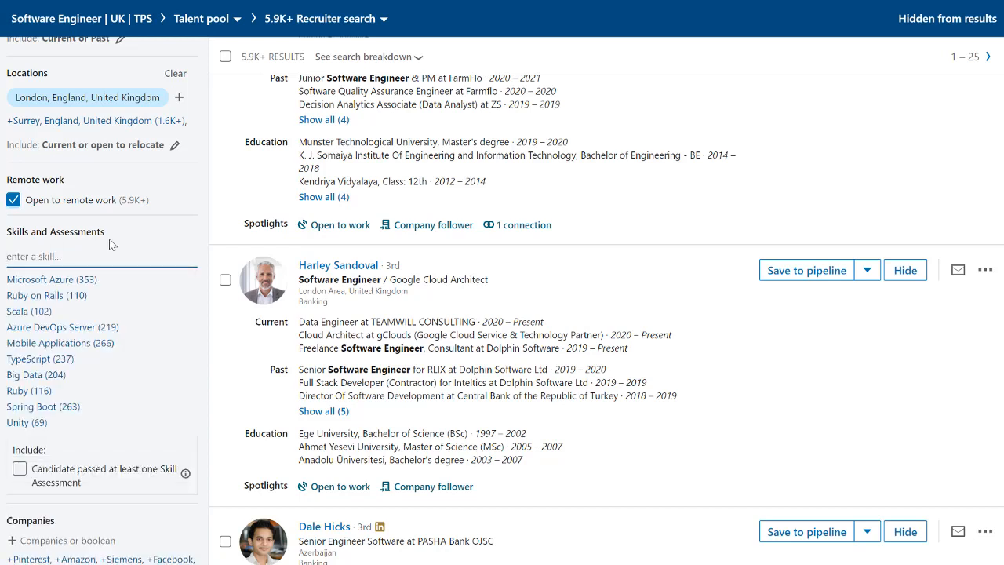
text(java)
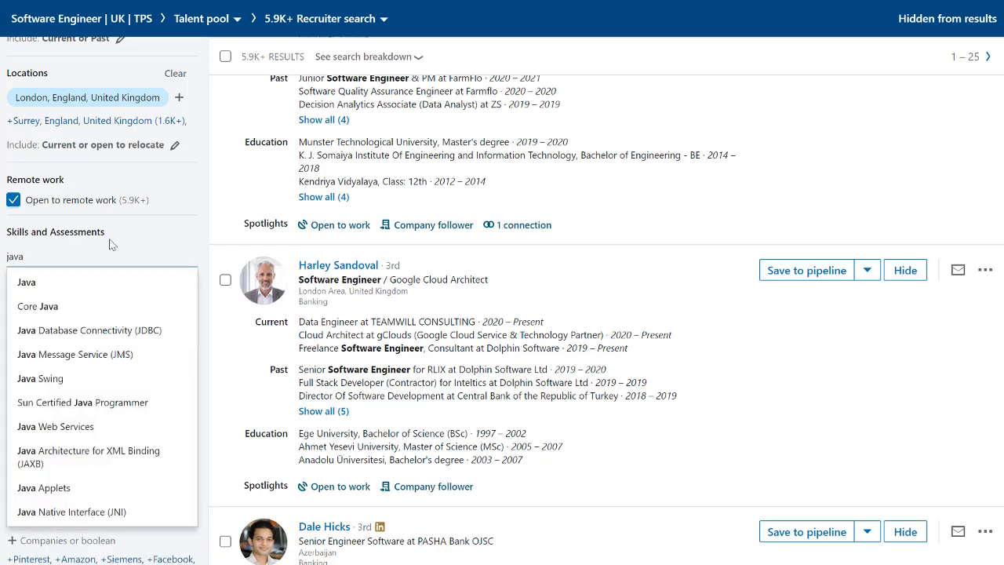
click(44, 284)
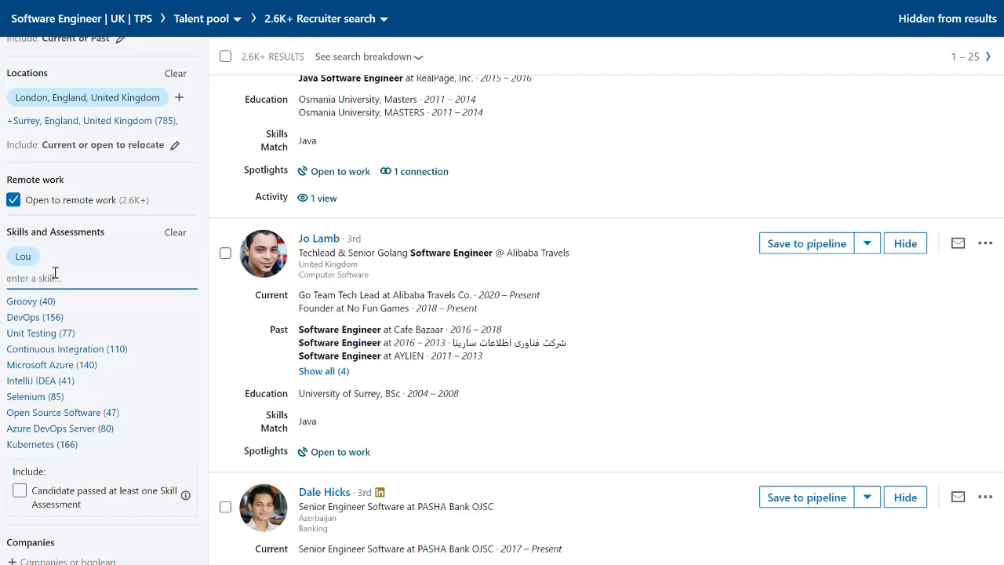
- Add LinkedIn to the Companies filter and exclude it from the candidate search
scroll(55, 273, down, 2)
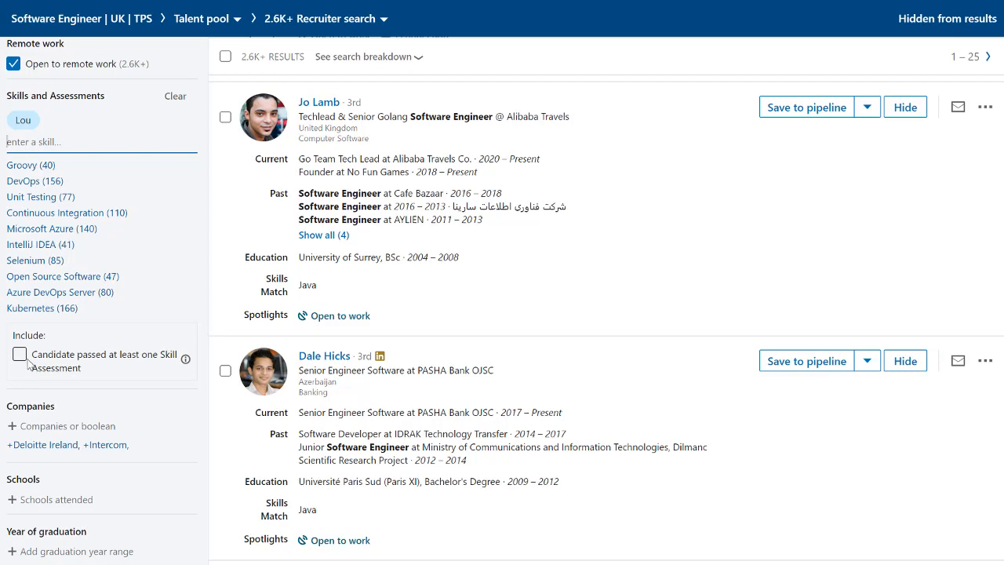
scroll(28, 363, down, 2)
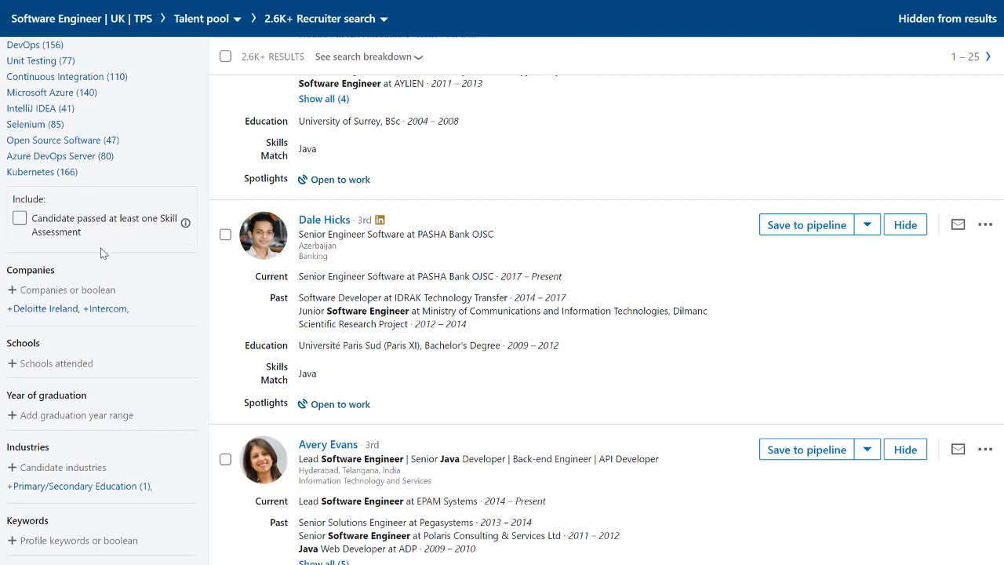
click(53, 294)
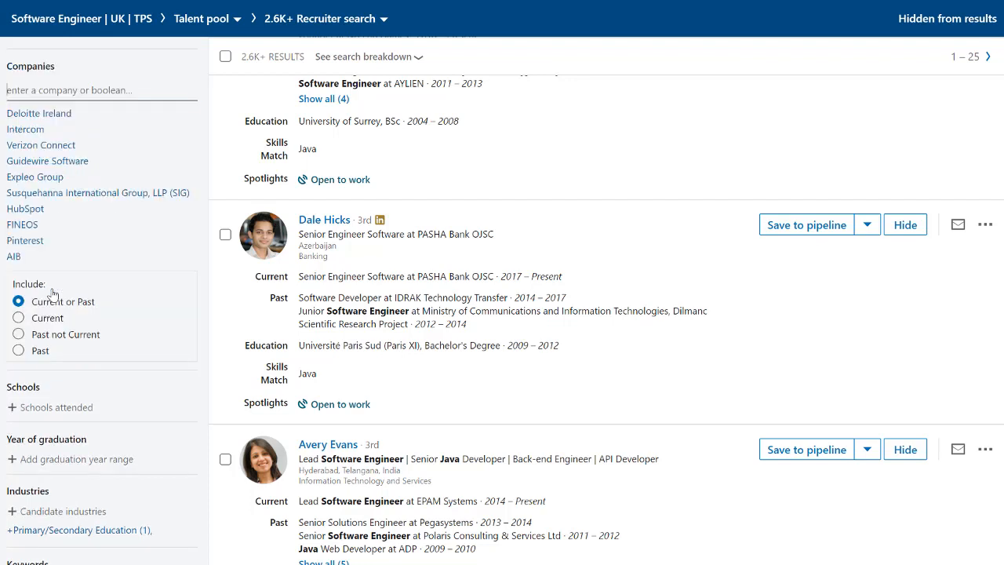
text(linke)
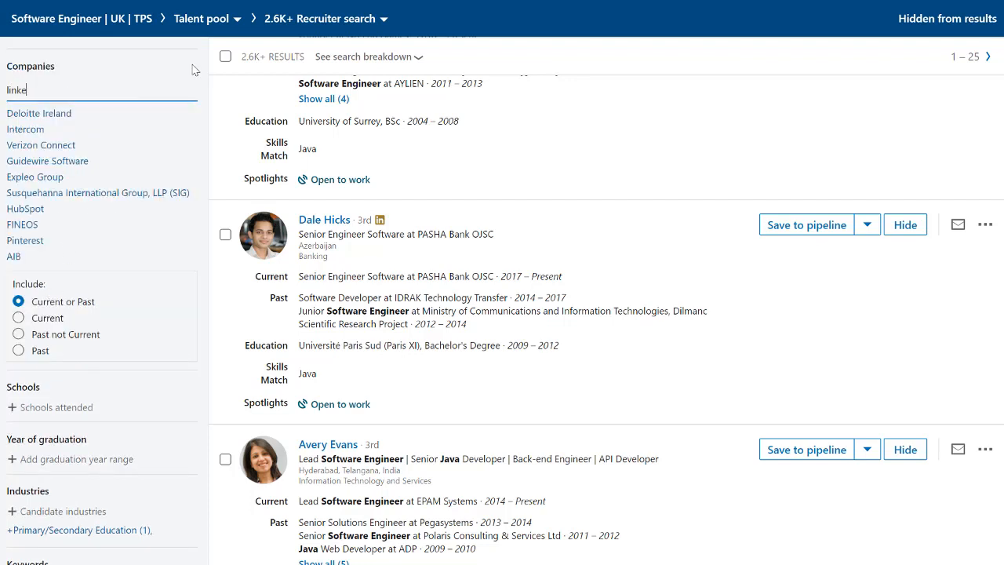
click(59, 124)
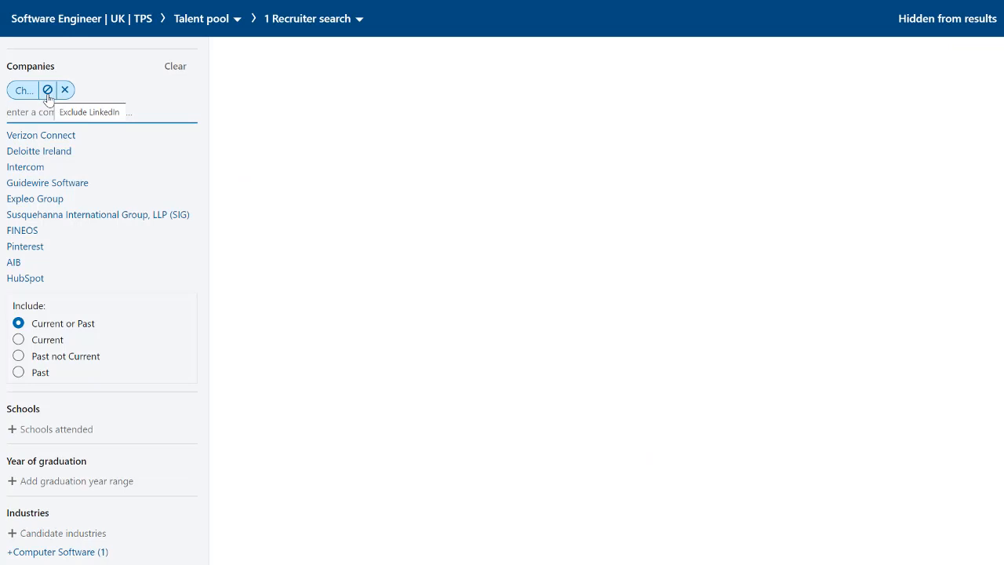
click(48, 91)
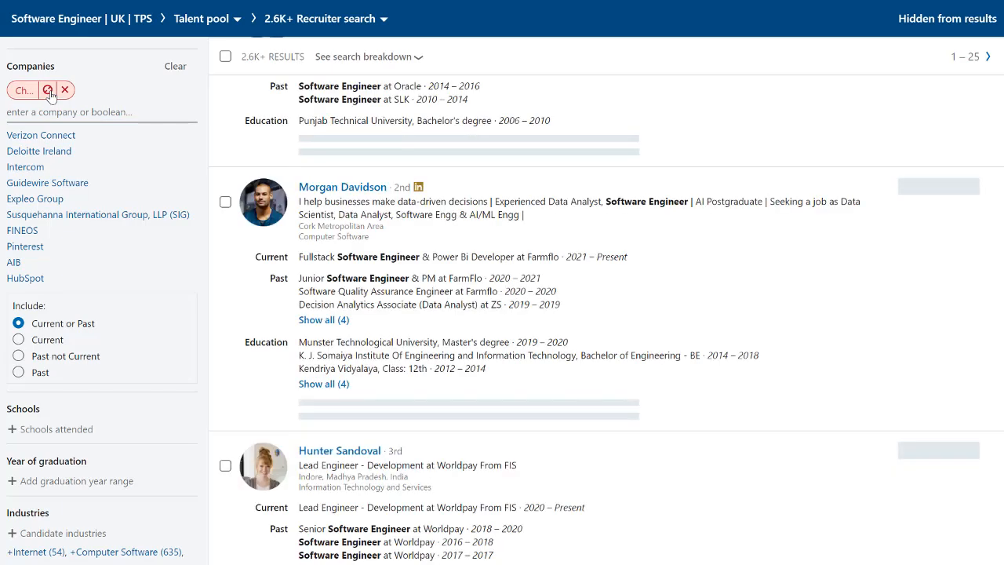
- Open the advanced search for the project's talent pool
scroll(51, 93, down, 3)
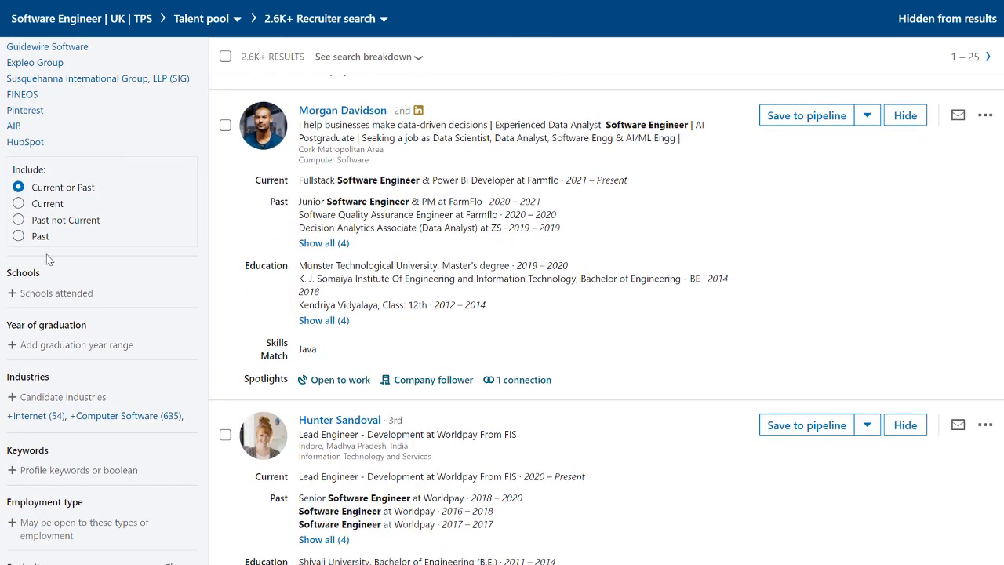
scroll(47, 259, down, 2)
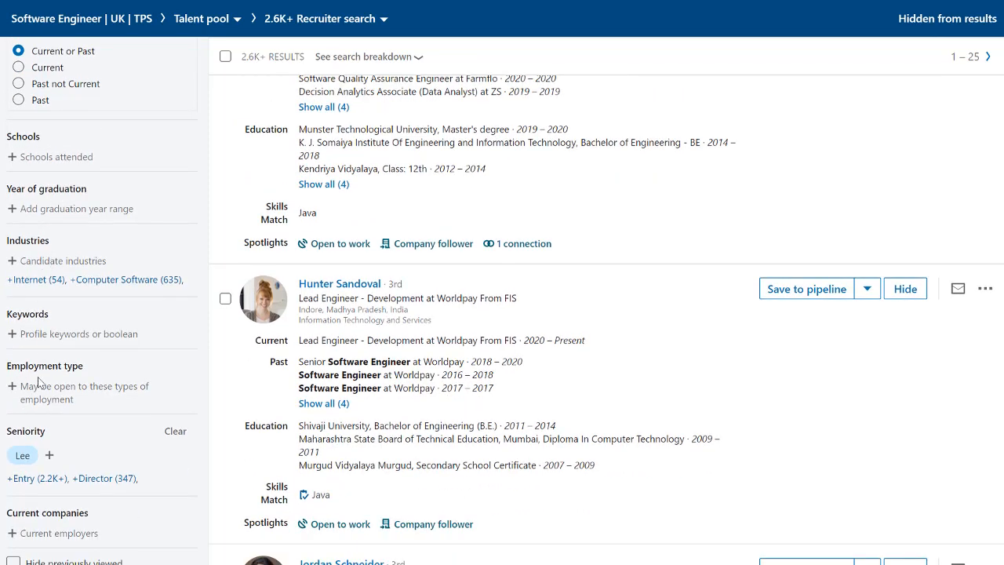
scroll(52, 358, down, 4)
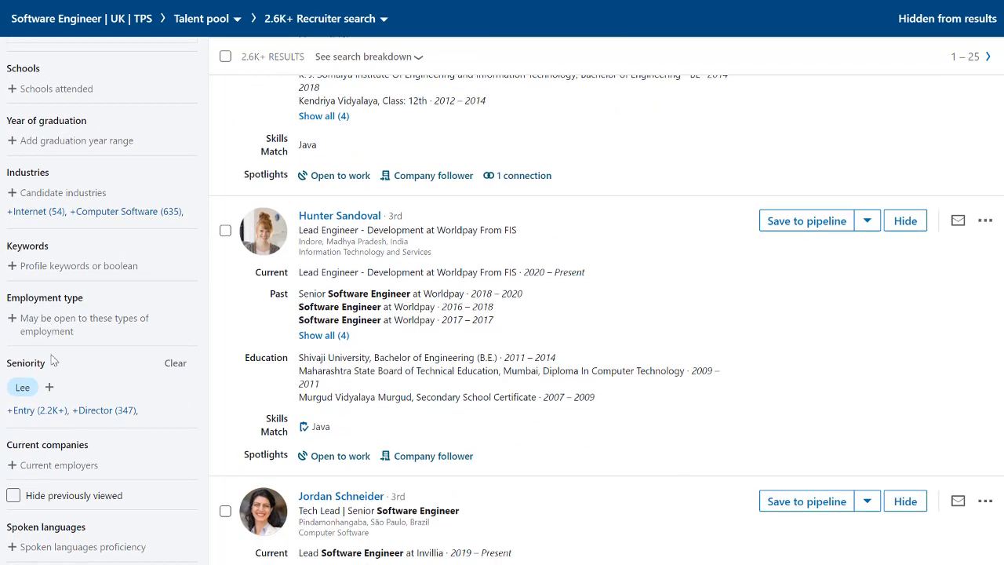
click(59, 437)
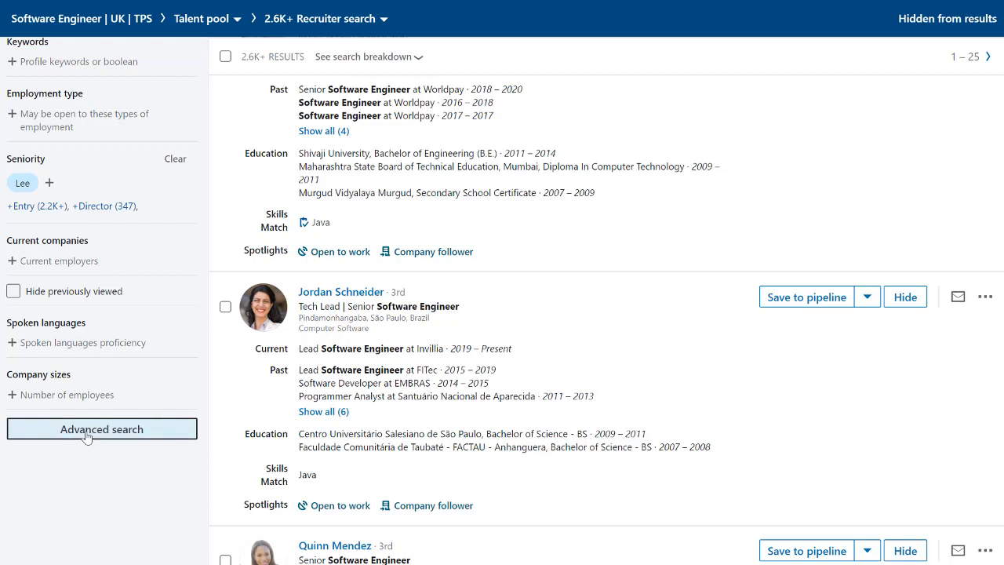
click(86, 437)
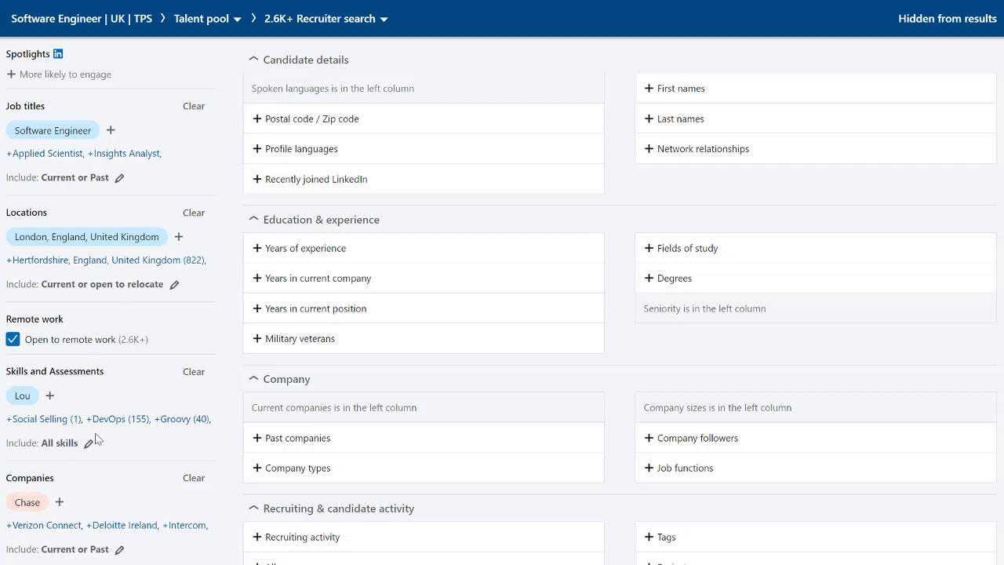
- Add English to the Spoken languages filter
scroll(96, 439, down, 5)
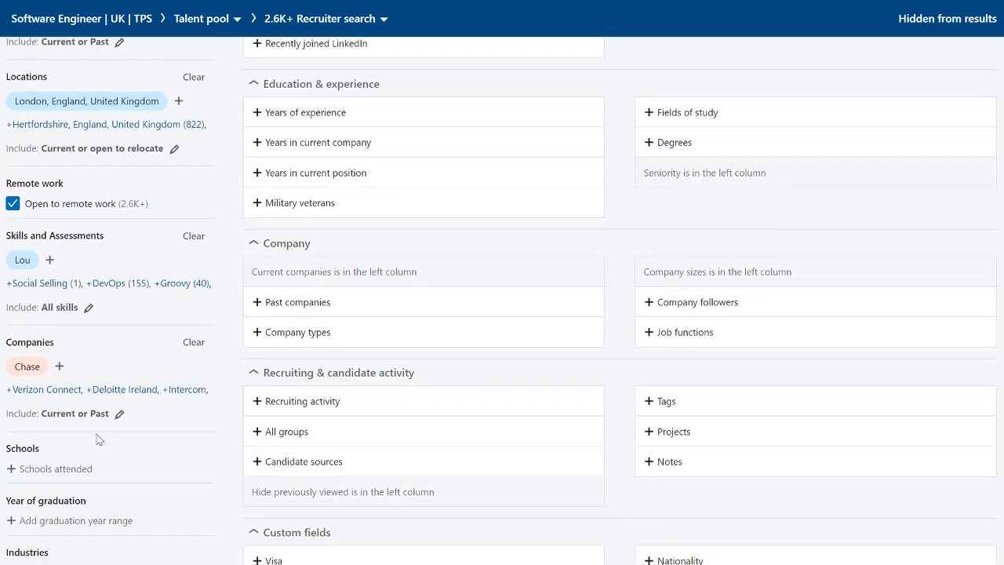
scroll(96, 440, down, 2)
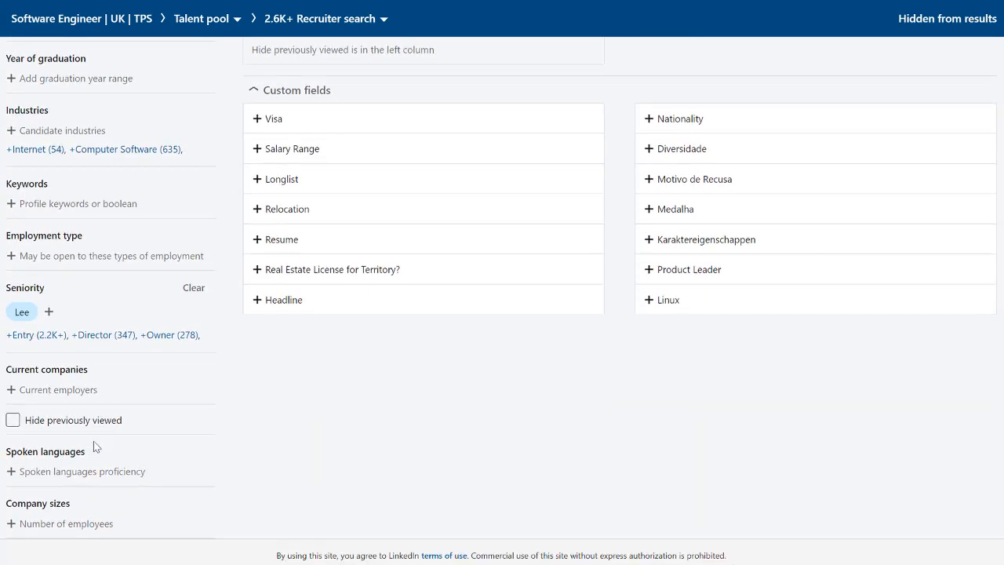
click(78, 474)
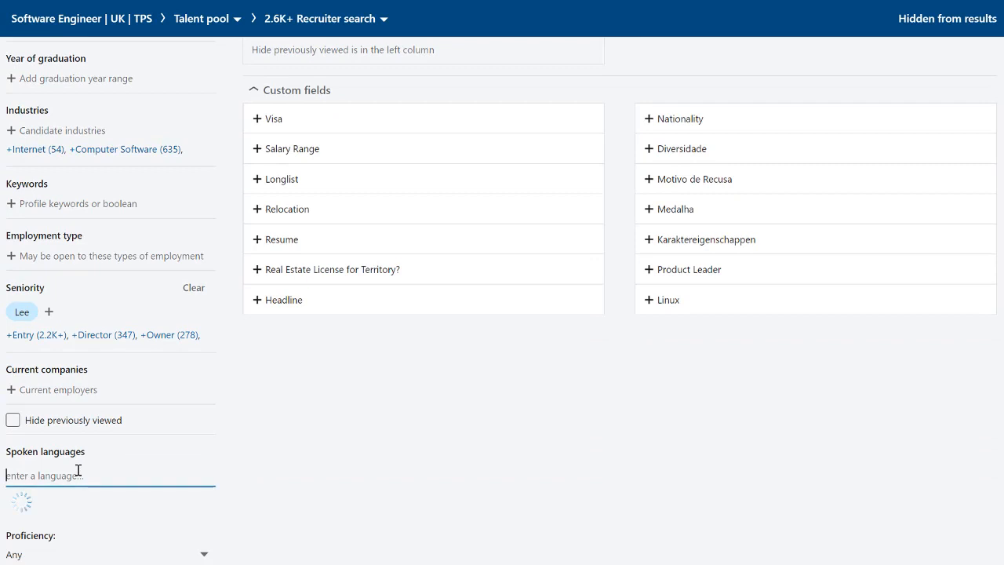
text(engli)
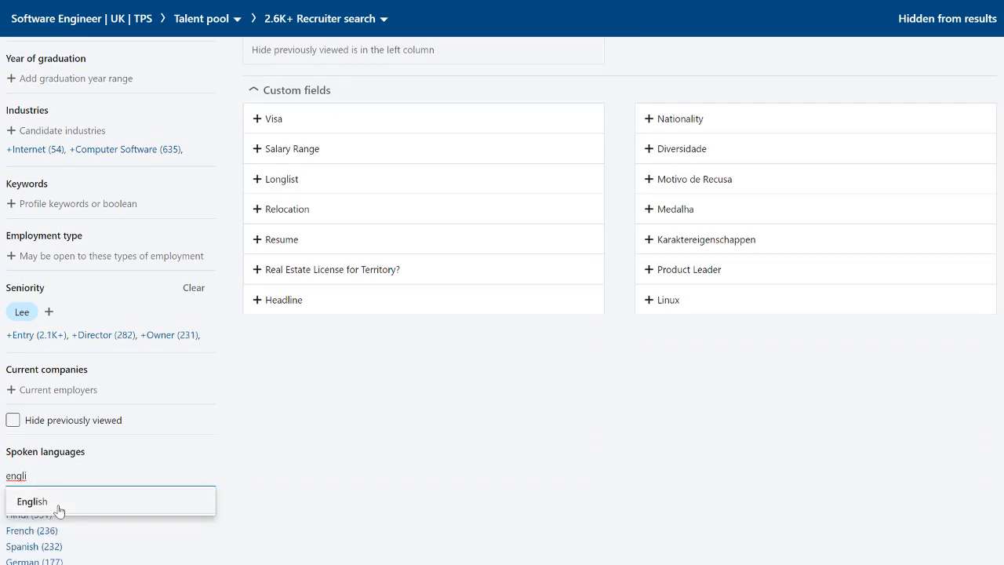
click(59, 507)
- Set the Years of experience filter to a range of 2 to 10 years and apply it
scroll(318, 413, up, 6)
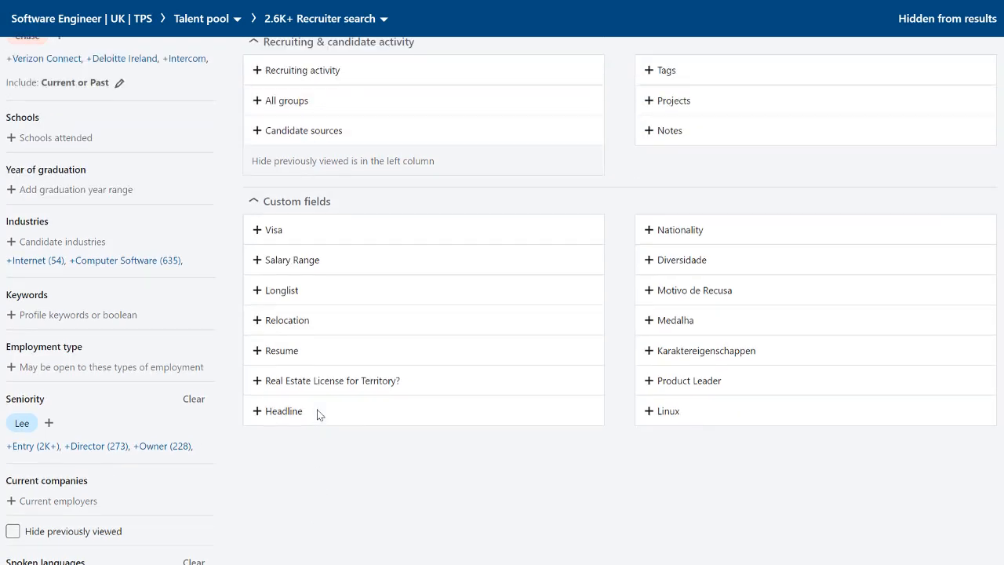
scroll(312, 416, up, 2)
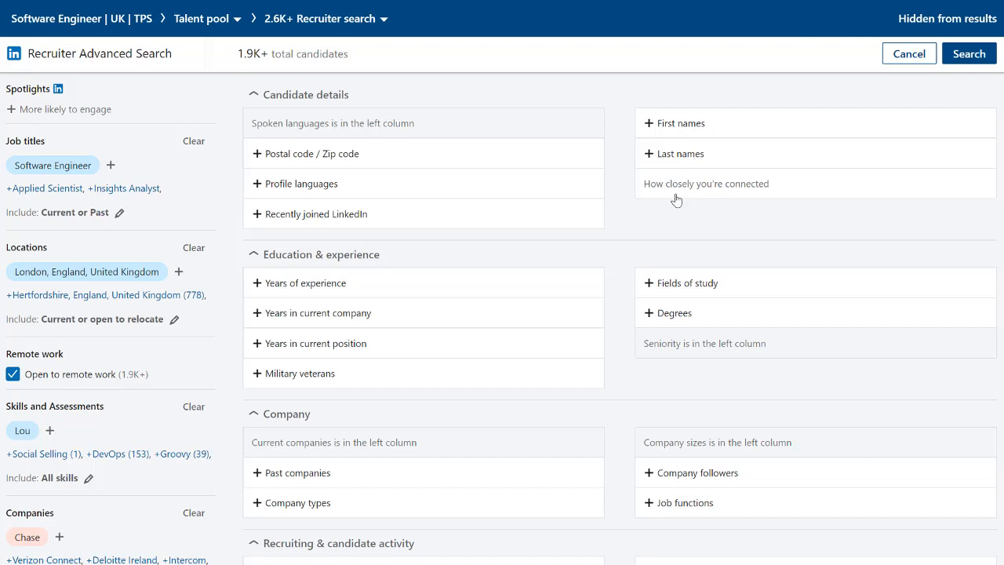
scroll(668, 216, down, 1)
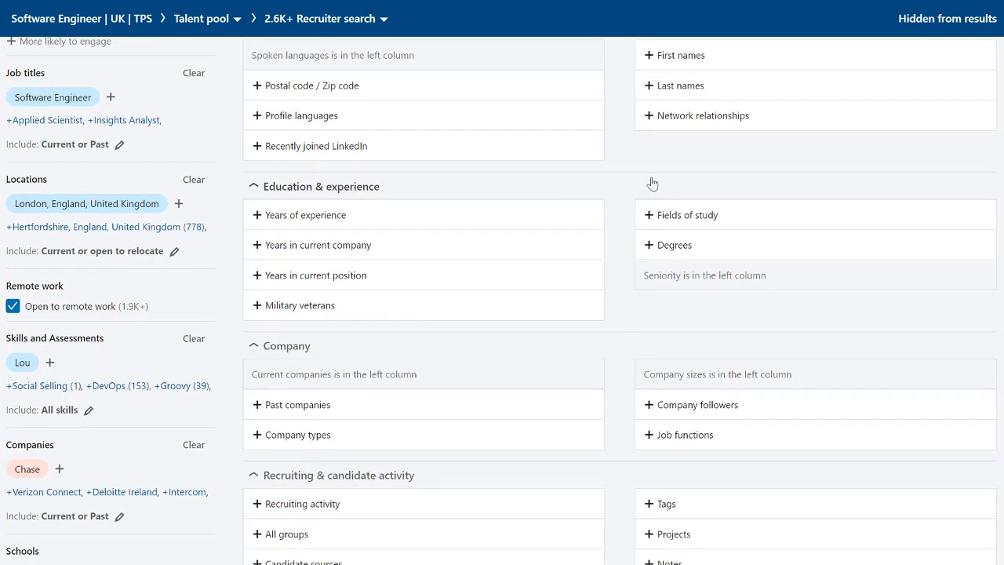
click(320, 217)
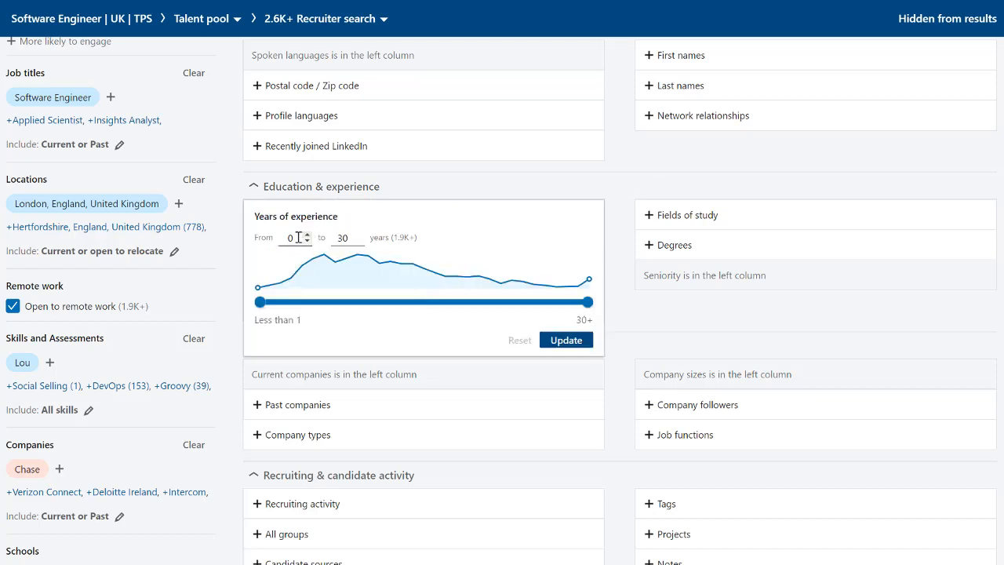
click(289, 238)
text(2)
click(343, 239)
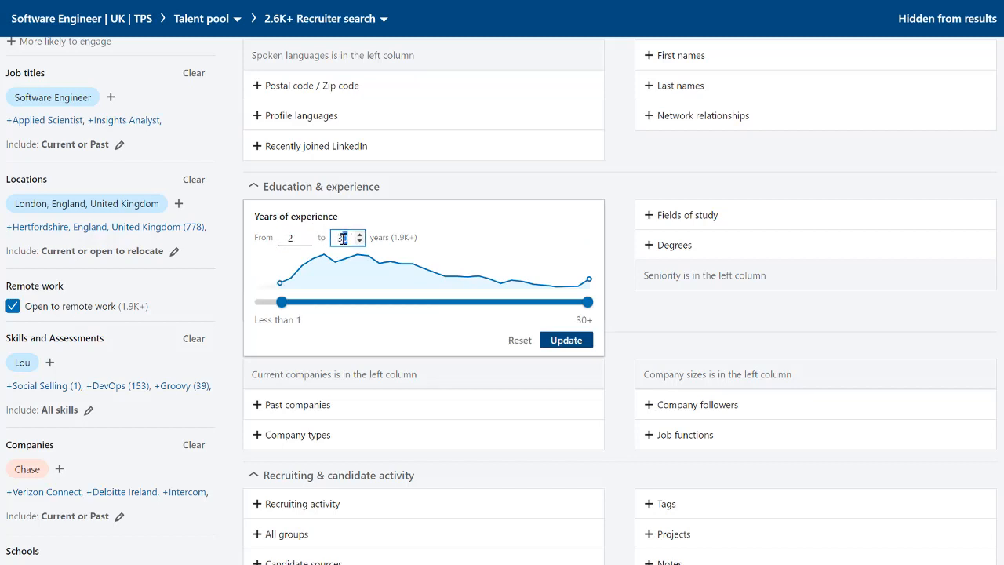
double_click(341, 239)
text(10)
click(564, 344)
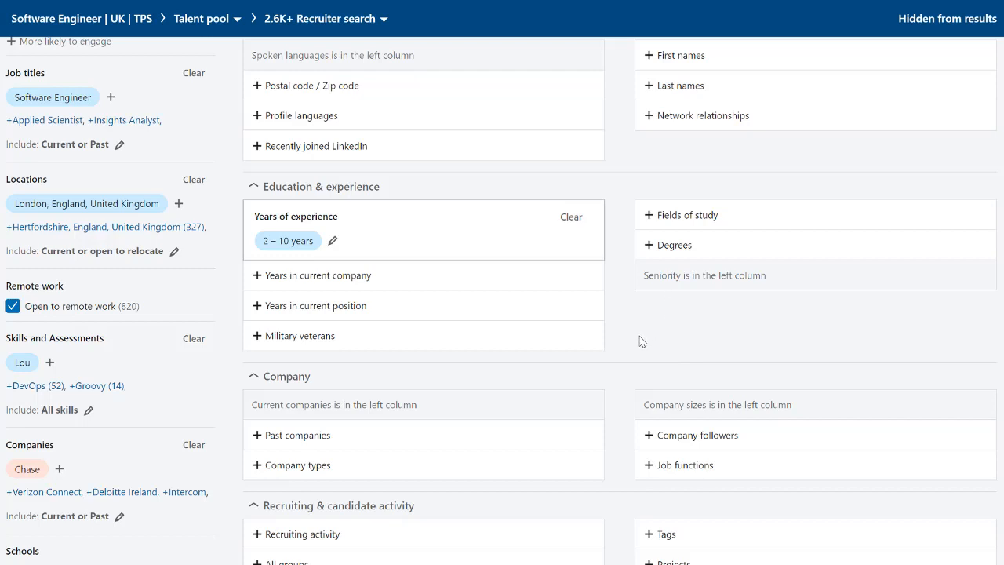
- Filter Company sizes to 1001-5000, 5001-10,000 and 10,000+ employees
scroll(642, 340, down, 3)
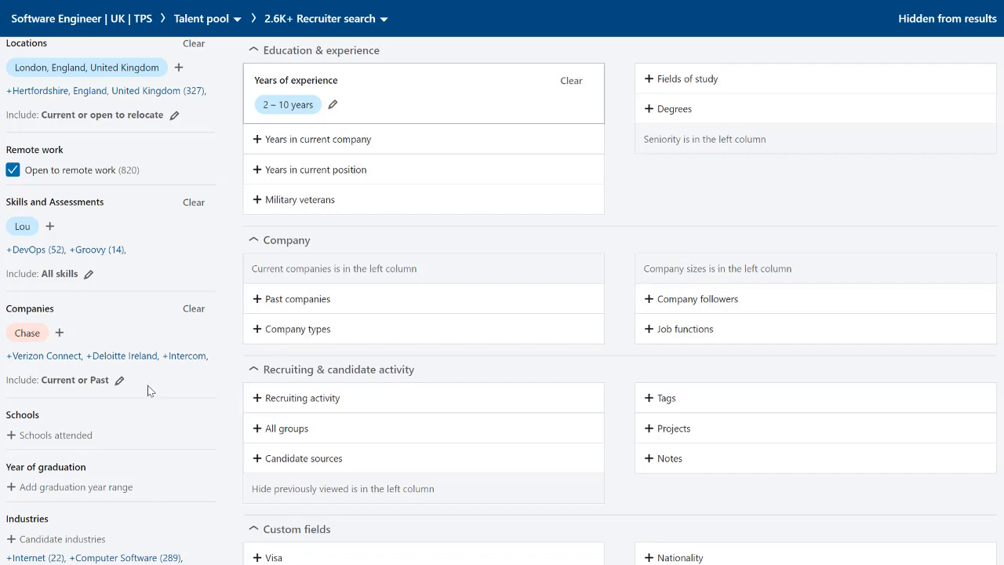
scroll(138, 383, down, 3)
scroll(137, 386, down, 4)
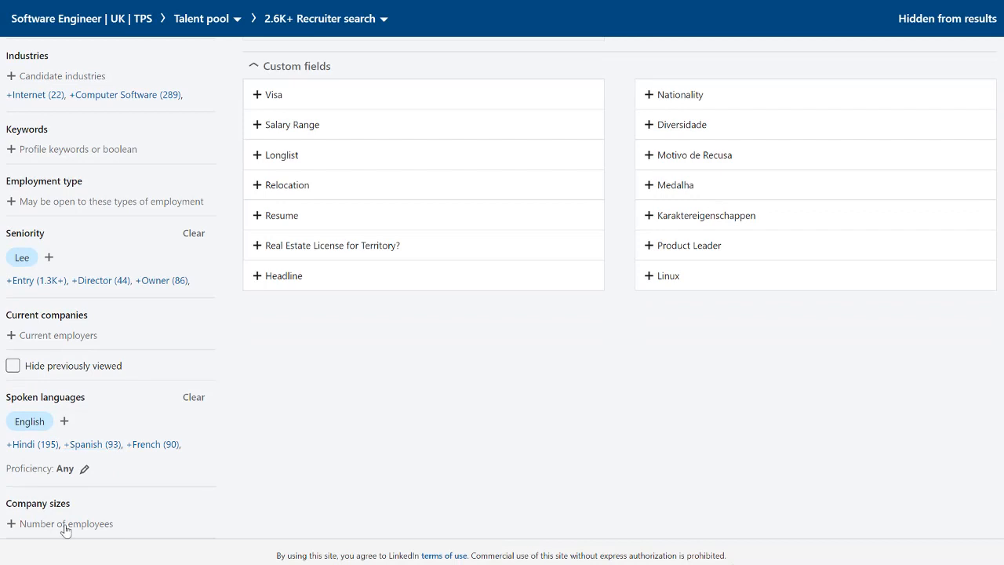
click(66, 531)
scroll(84, 463, down, 2)
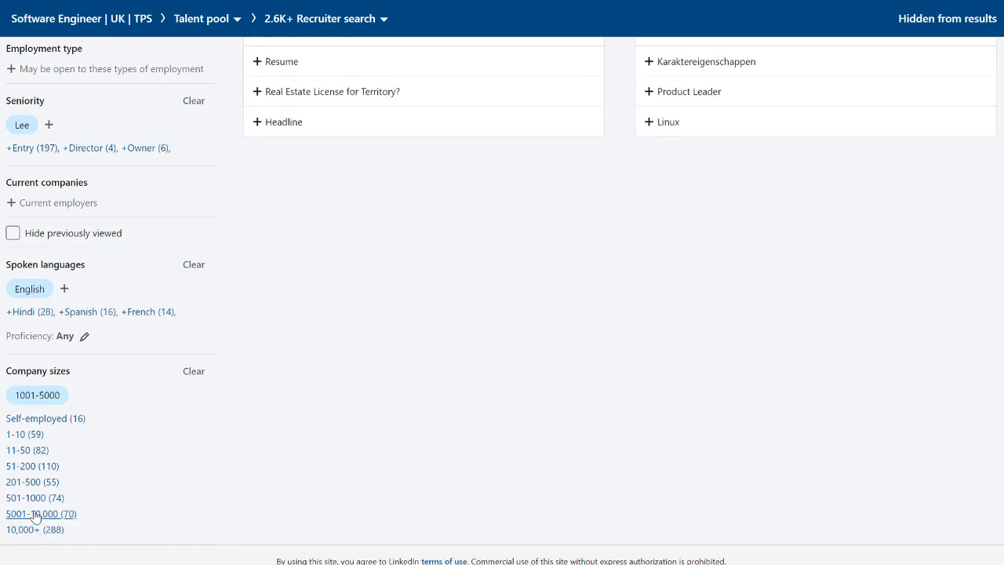
click(33, 518)
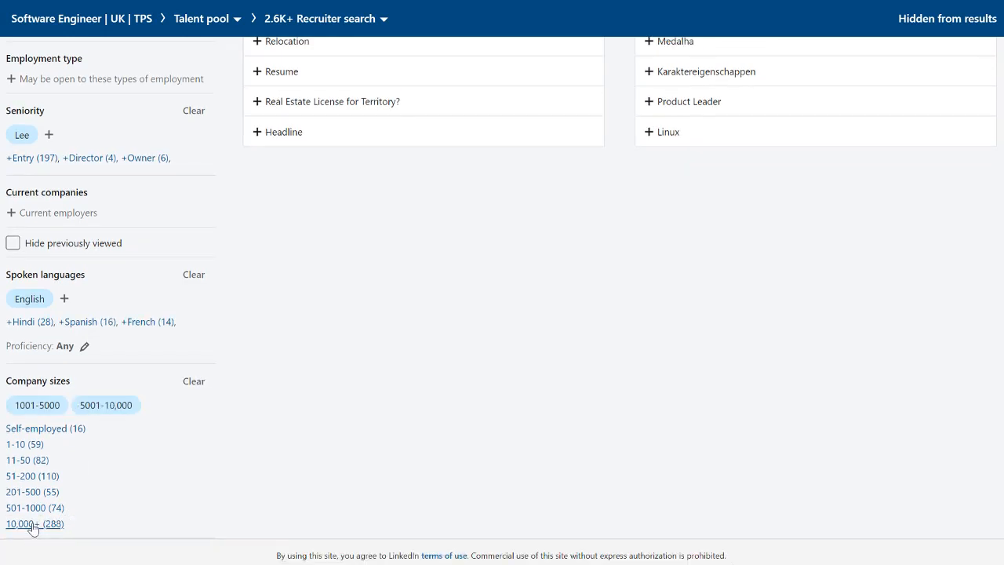
click(33, 526)
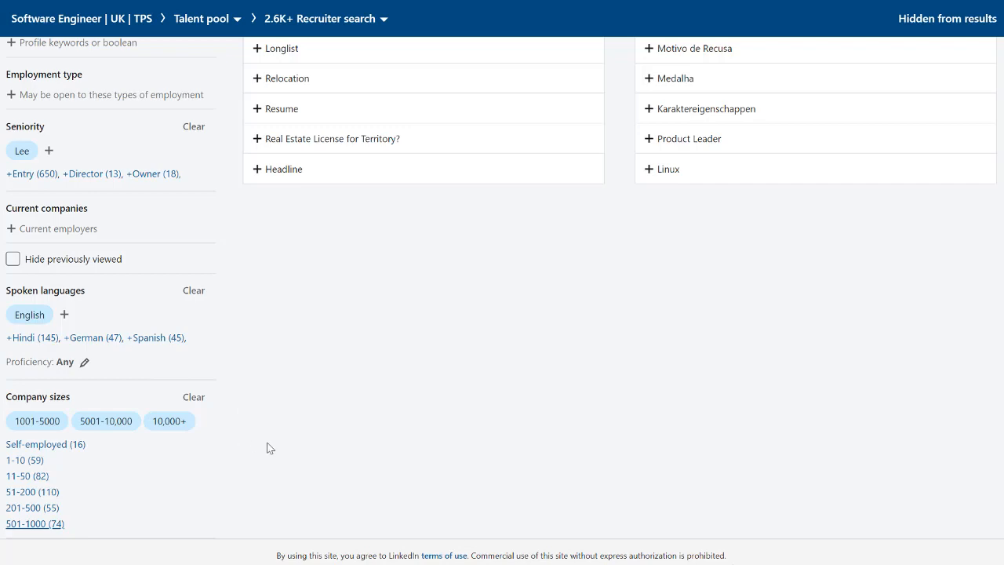
- Examine the Recruiting activity filter's options for people with and people without activity, leaving the filter unset
scroll(267, 448, up, 7)
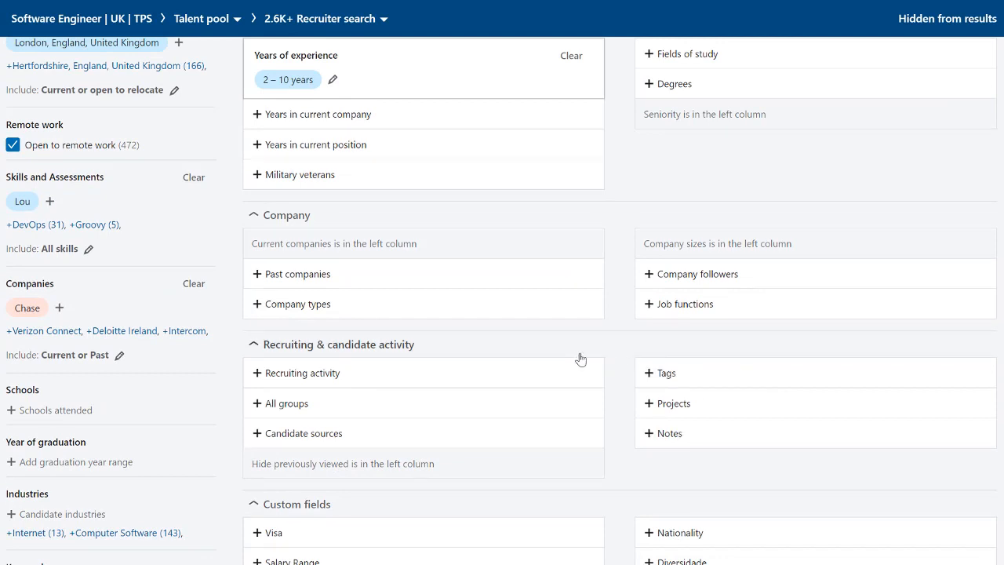
scroll(579, 358, down, 1)
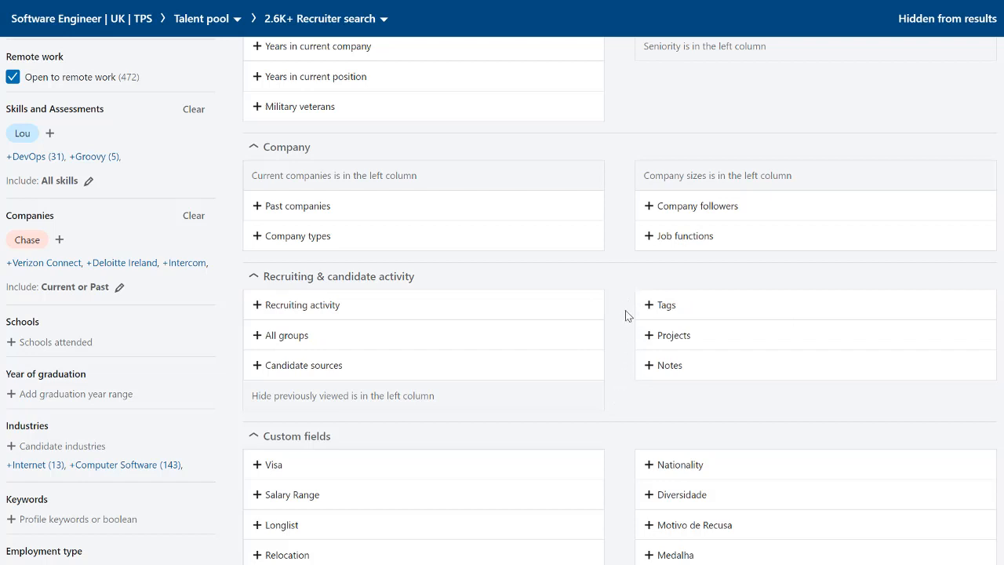
click(401, 311)
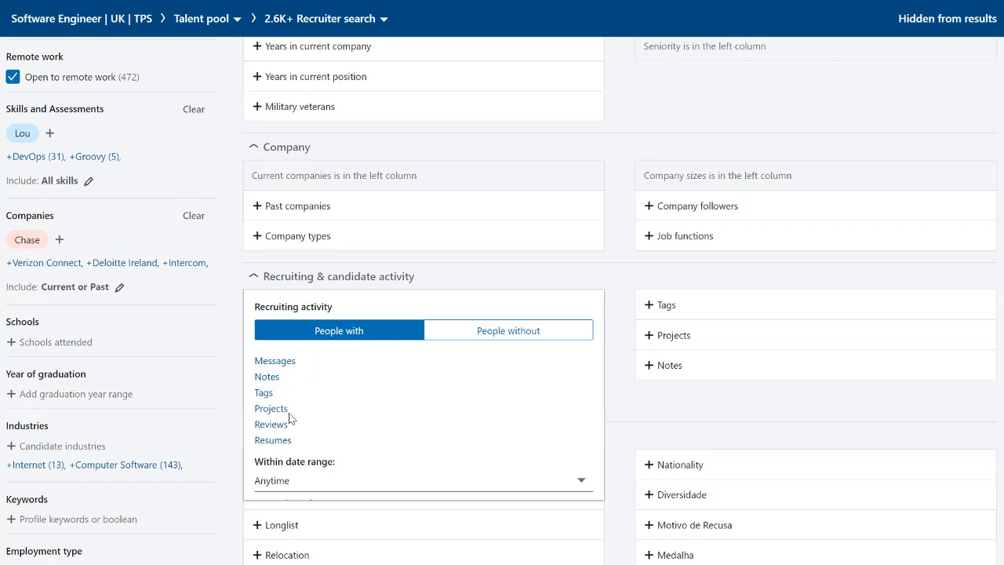
click(492, 342)
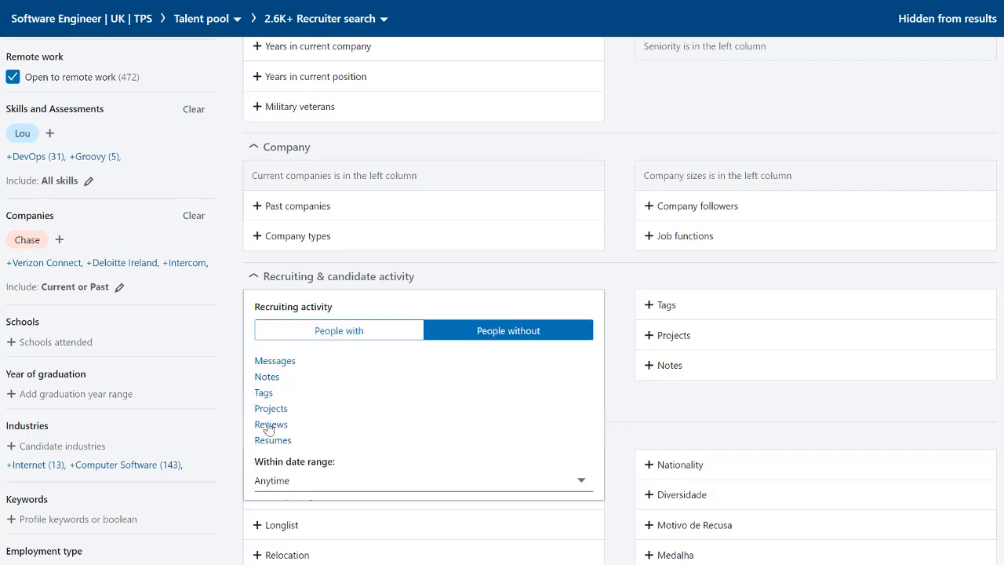
click(621, 341)
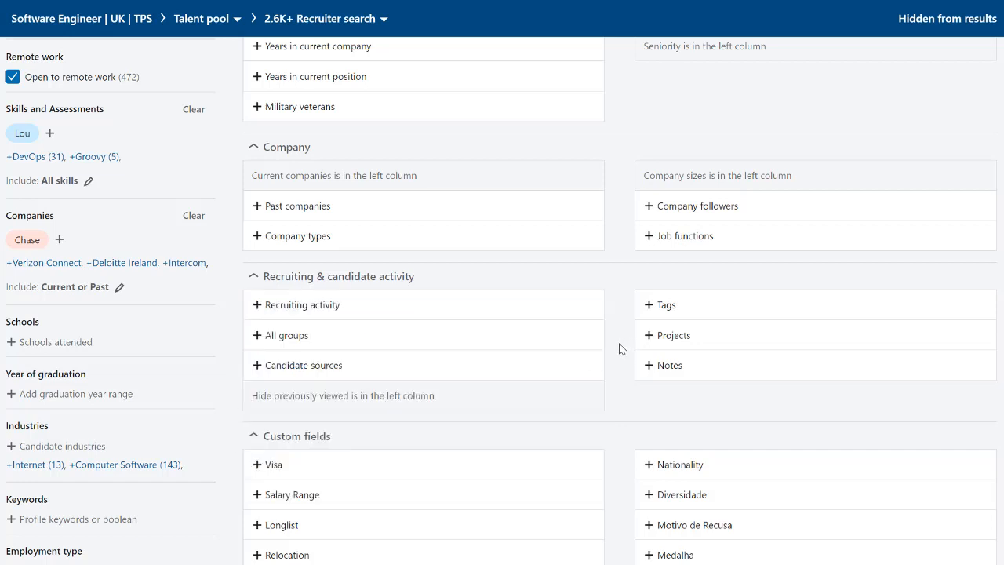
- Examine the options of the Salary Range custom field without selecting one
scroll(620, 343, down, 2)
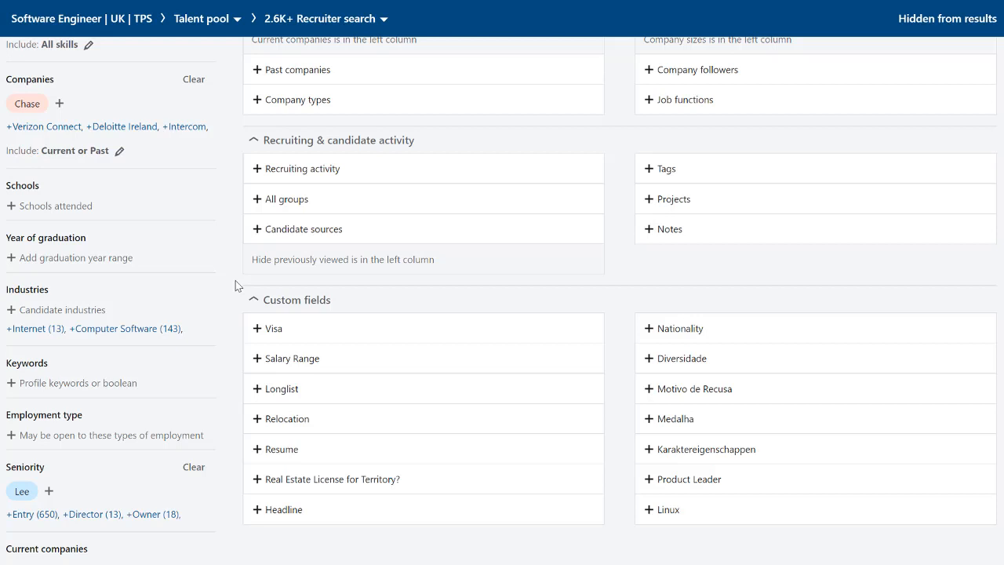
click(282, 362)
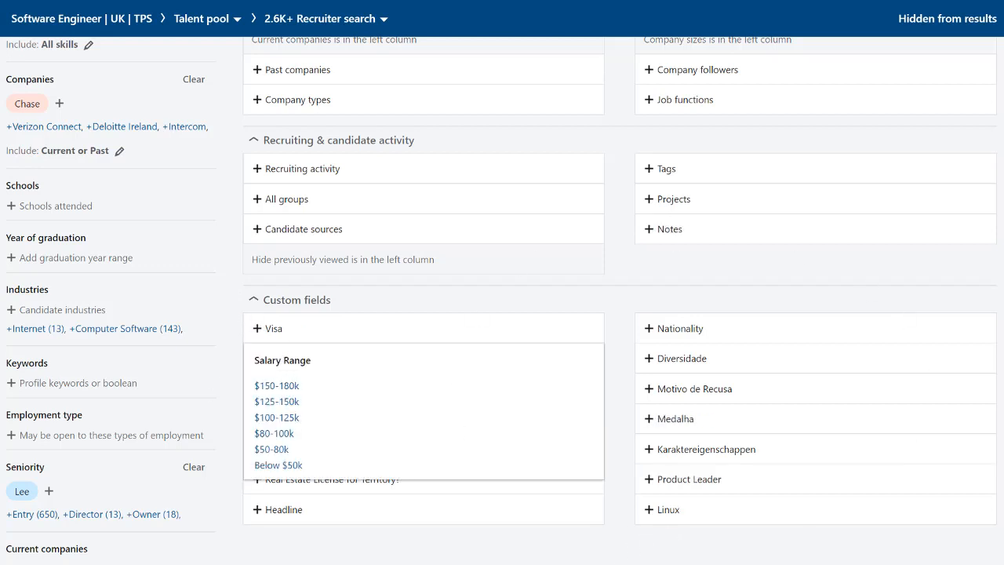
key(Escape)
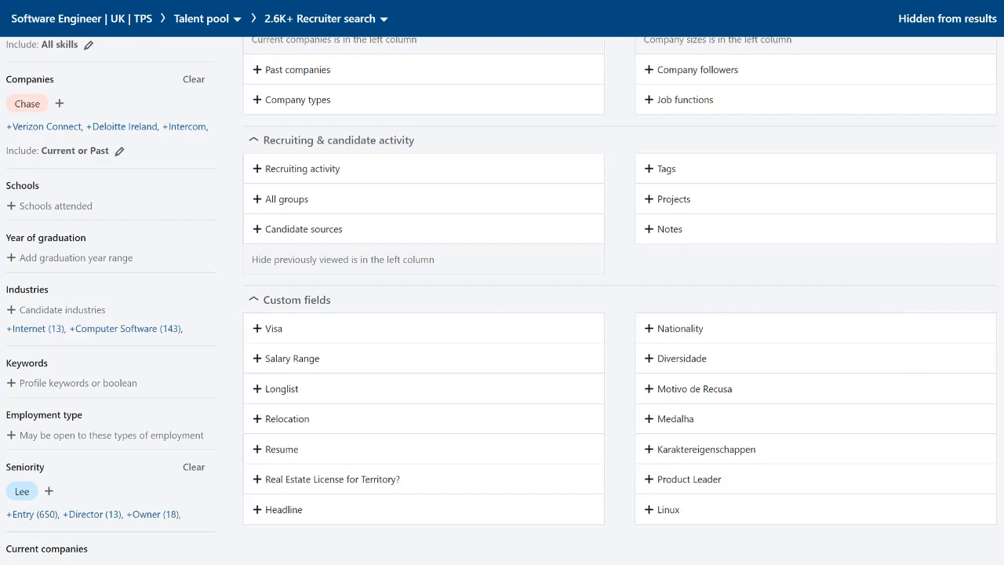
- Run the advanced search and add the Engaged with talent brand spotlight to its filters
scroll(600, 528, up, 10)
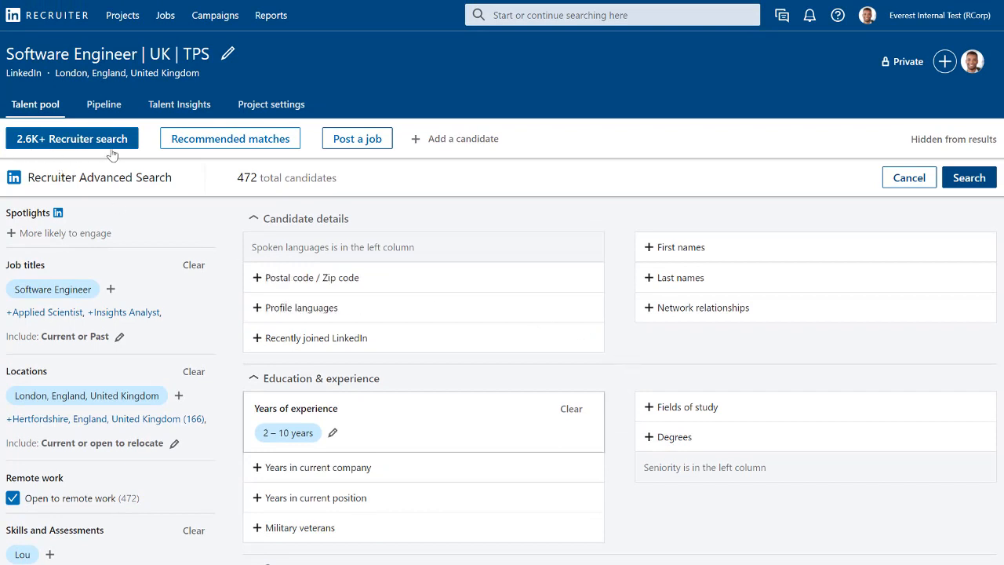
click(970, 179)
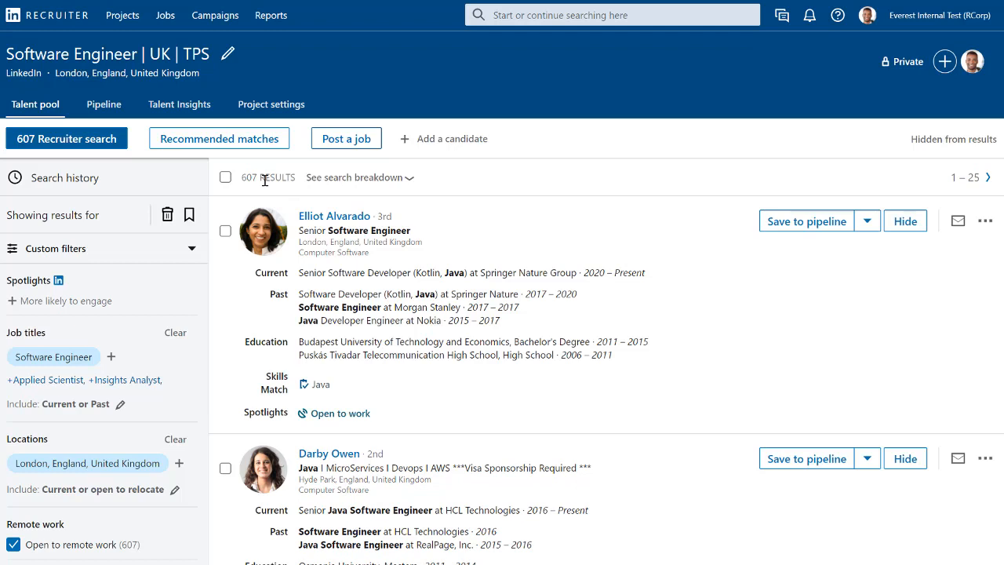
click(45, 301)
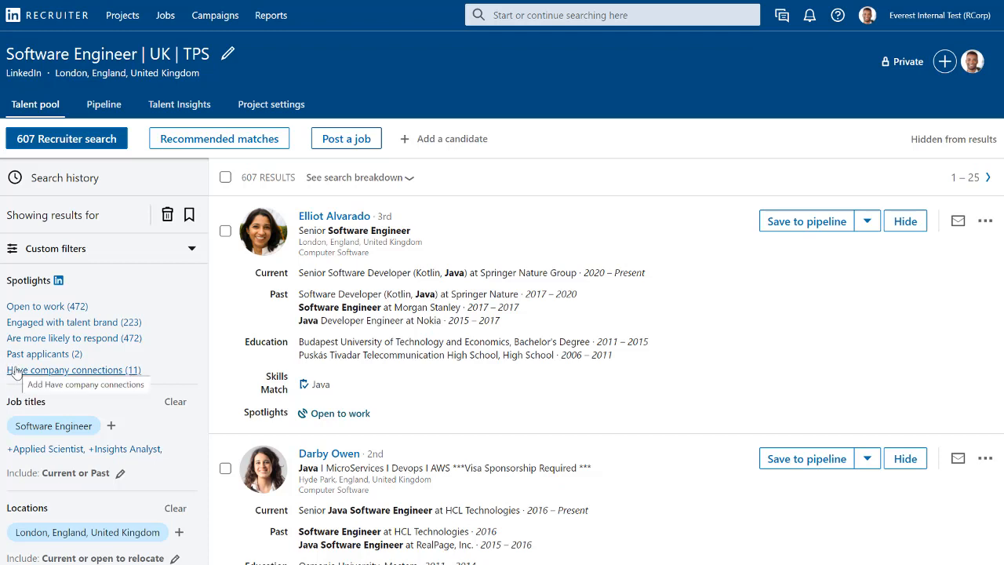
click(22, 324)
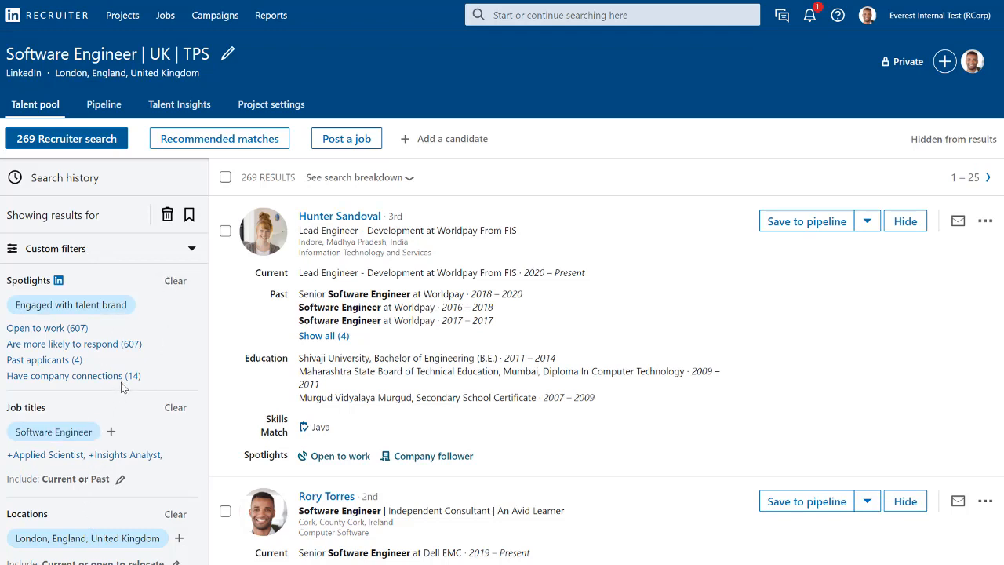
- Save the current search under the name "Soft Eng | Uk | TPS" in the Software Engineer | UK | TPS project
click(189, 217)
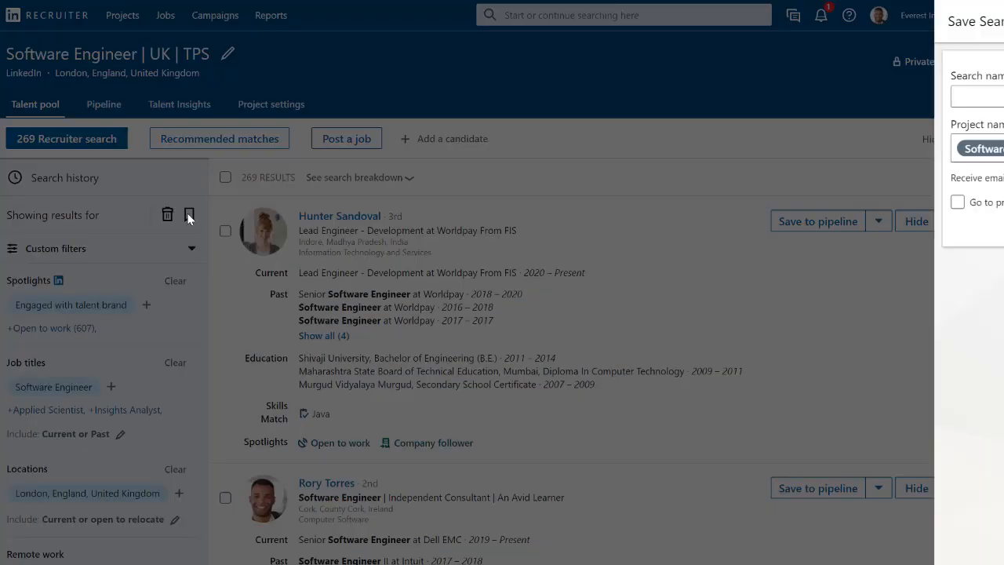
click(806, 95)
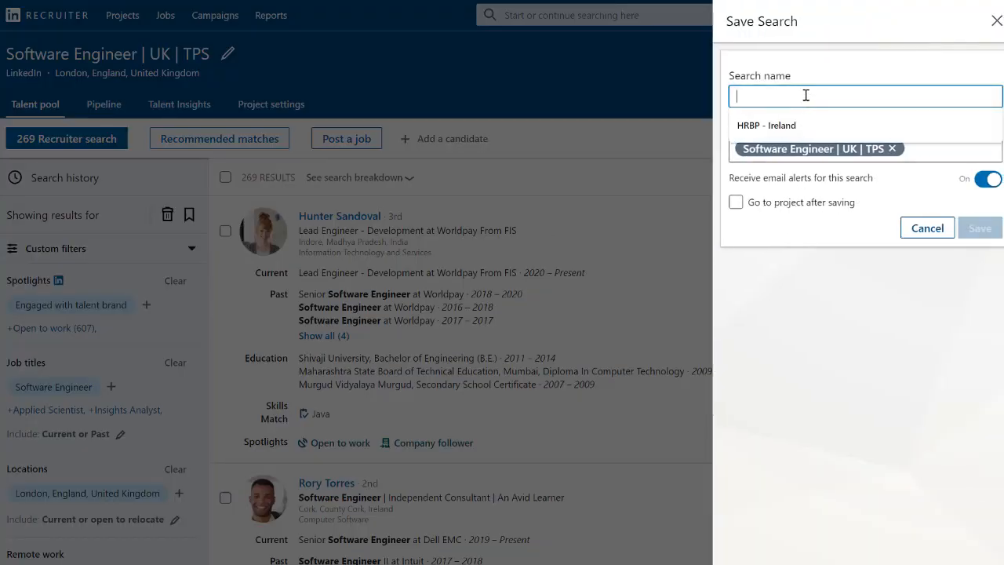
text(S)
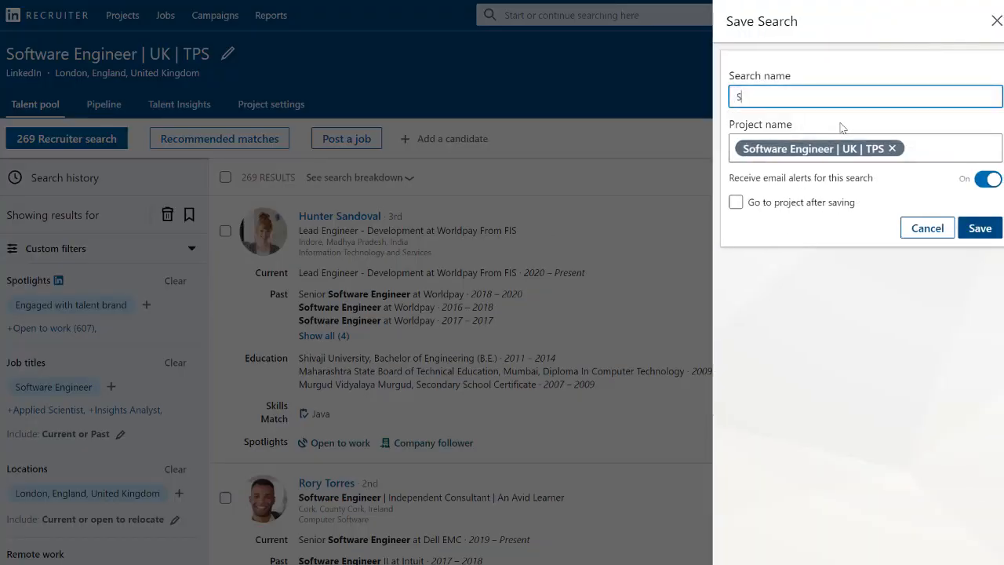
text(oft En)
text(g | UX)
text( | TPS)
click(975, 229)
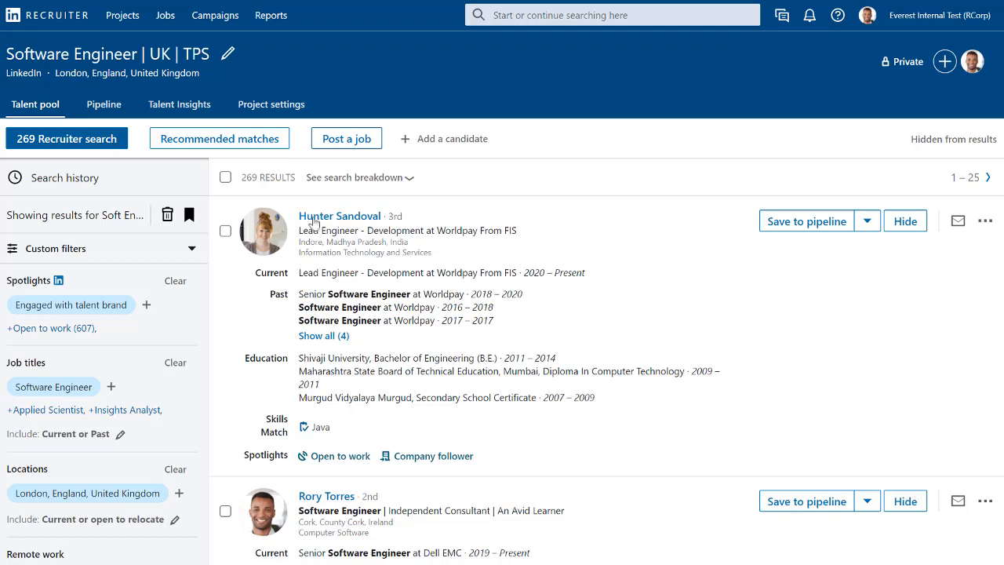
- Save the first search result to the pipeline, and bulk-save the next four candidates to its uncontacted stage
click(225, 232)
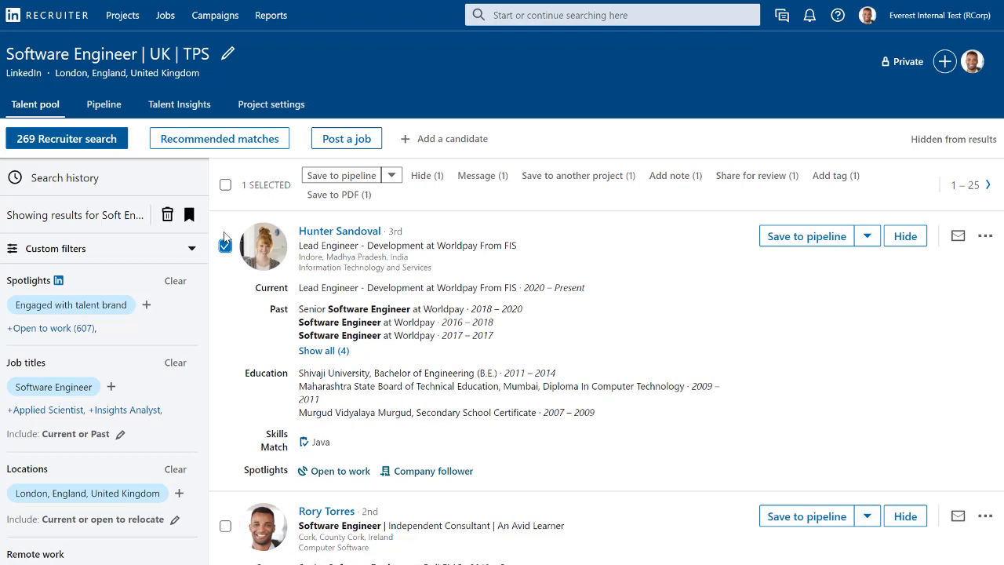
click(785, 236)
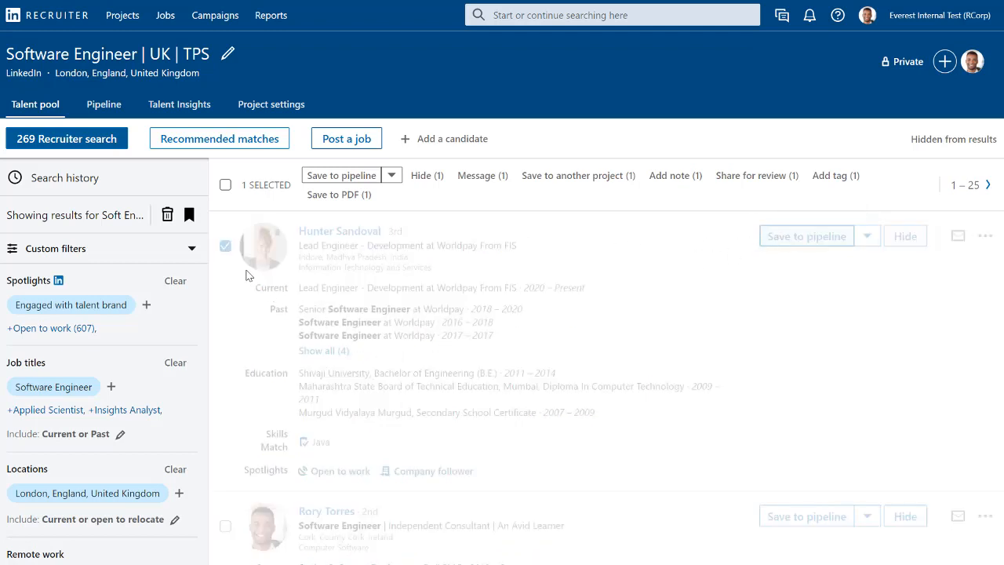
scroll(232, 259, down, 2)
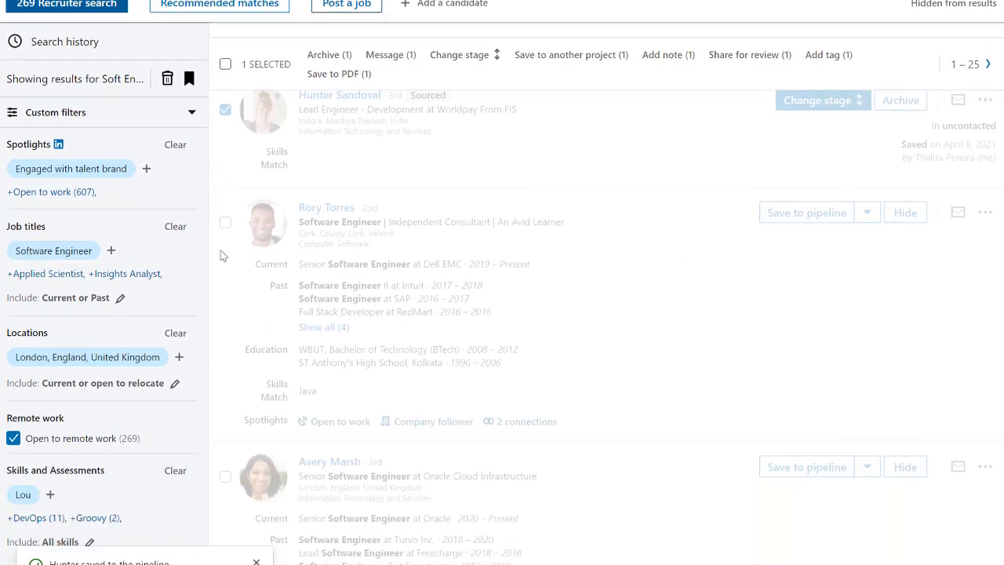
click(225, 224)
scroll(225, 283, down, 1)
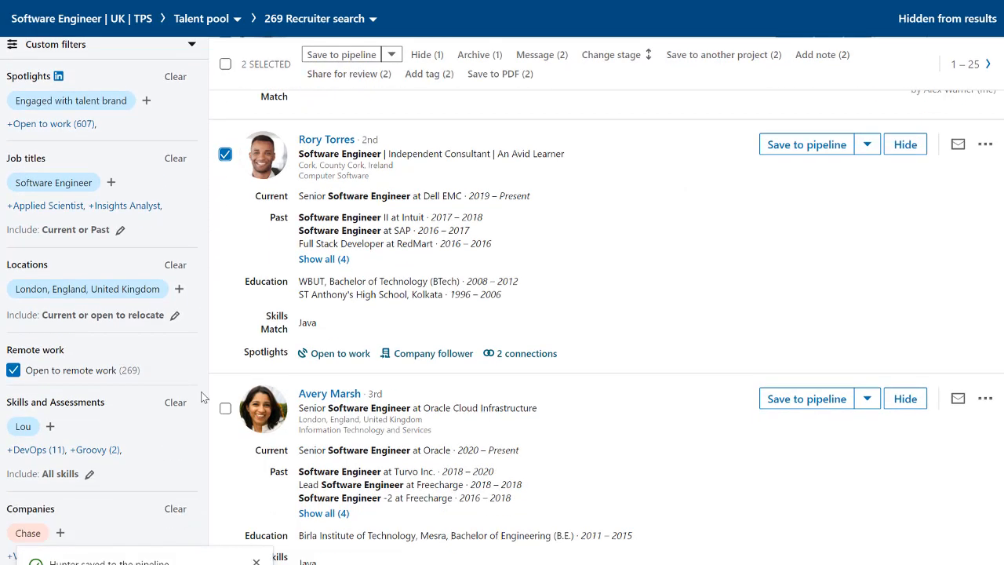
click(225, 410)
scroll(225, 411, down, 3)
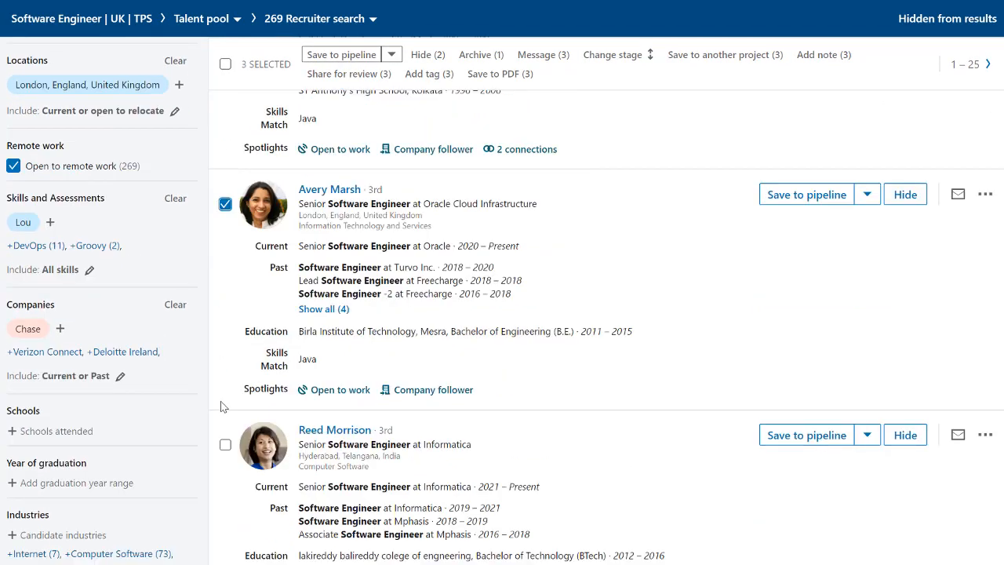
click(225, 445)
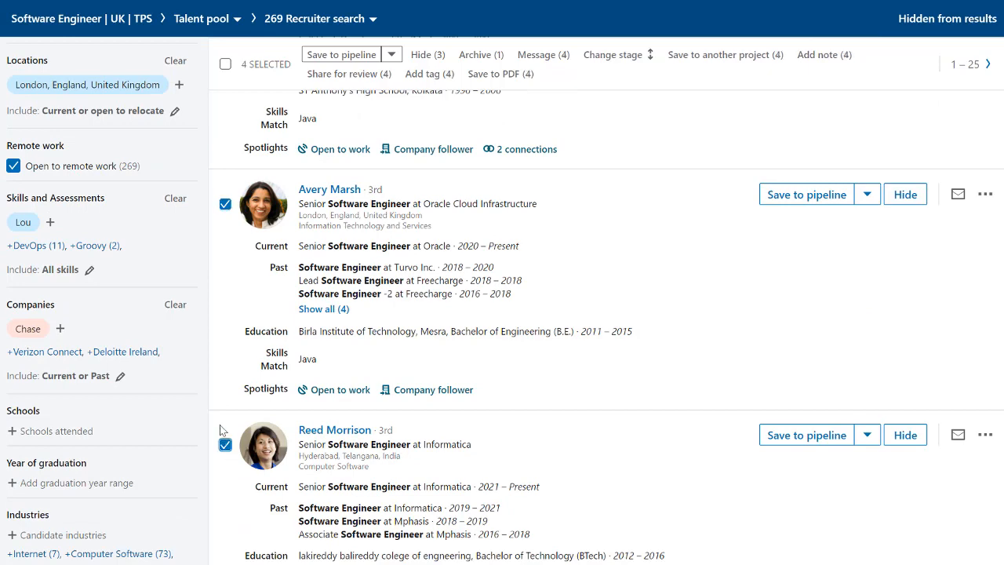
scroll(224, 455, down, 3)
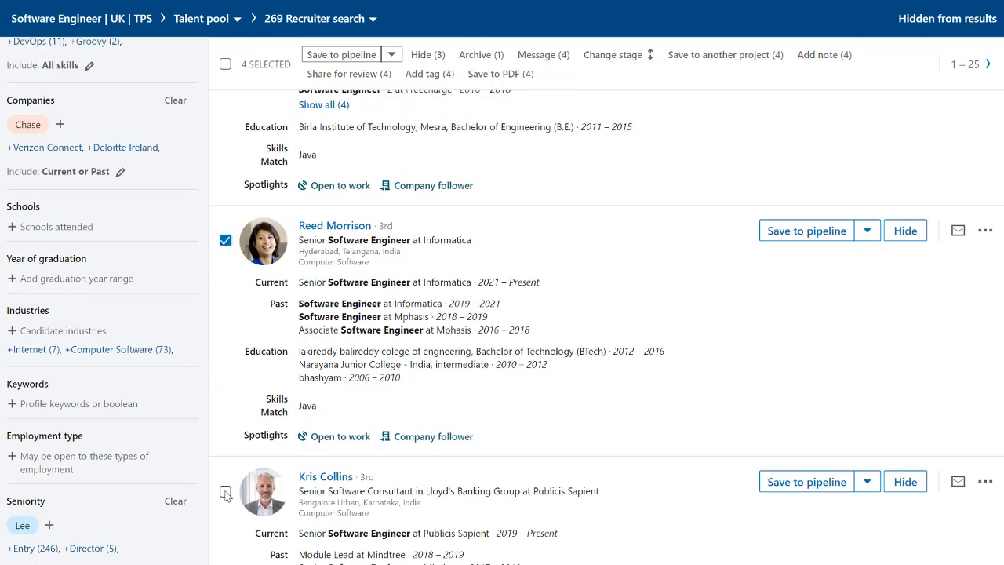
click(226, 491)
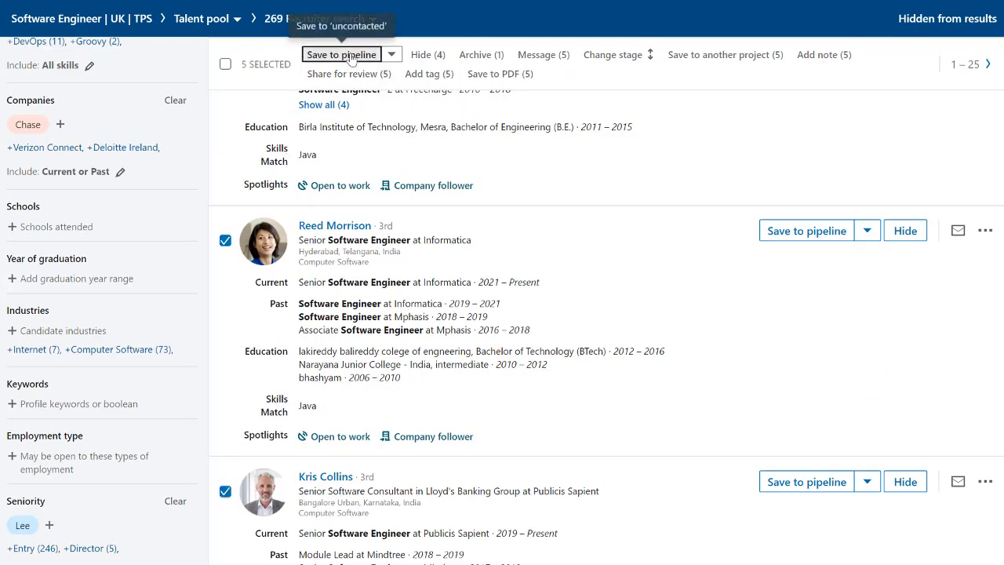
click(346, 55)
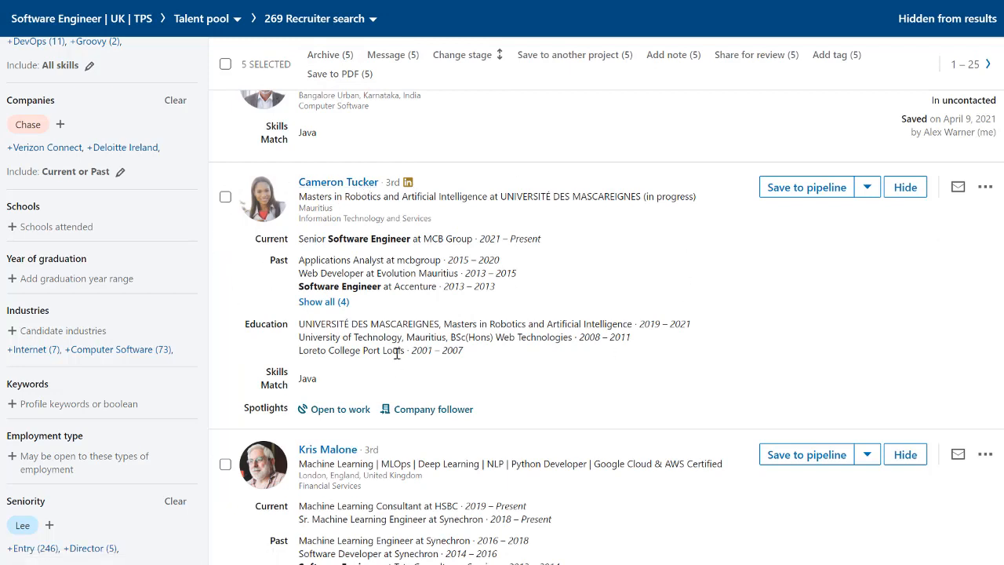
- Hide the candidate below the five saved ones from the search results and open the project's pipeline
click(906, 190)
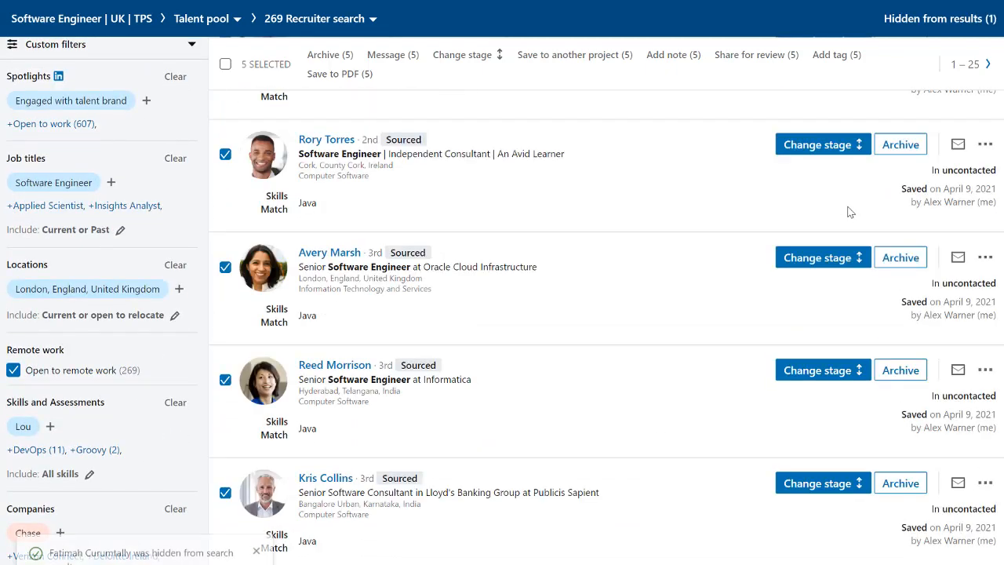
scroll(850, 212, up, 3)
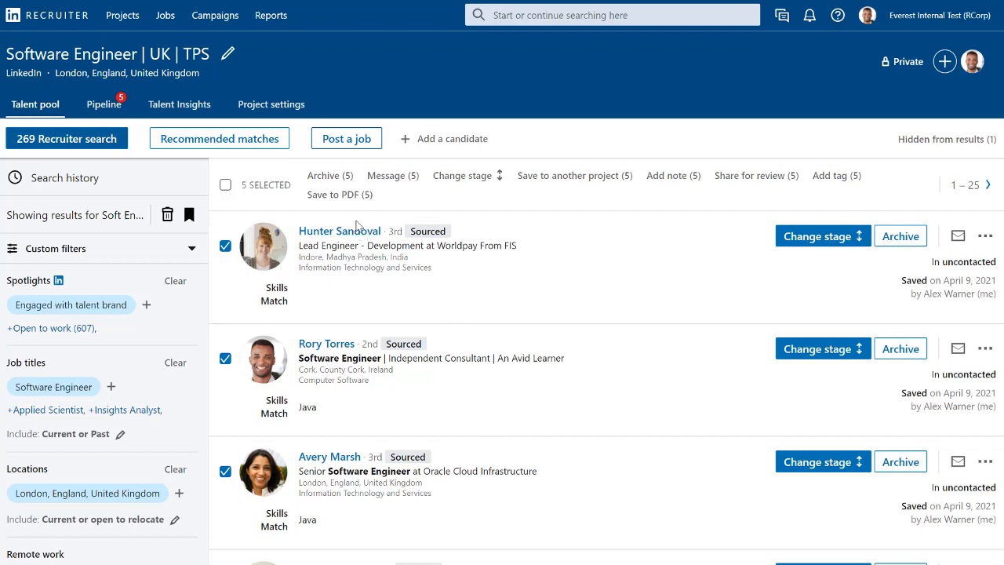
click(106, 105)
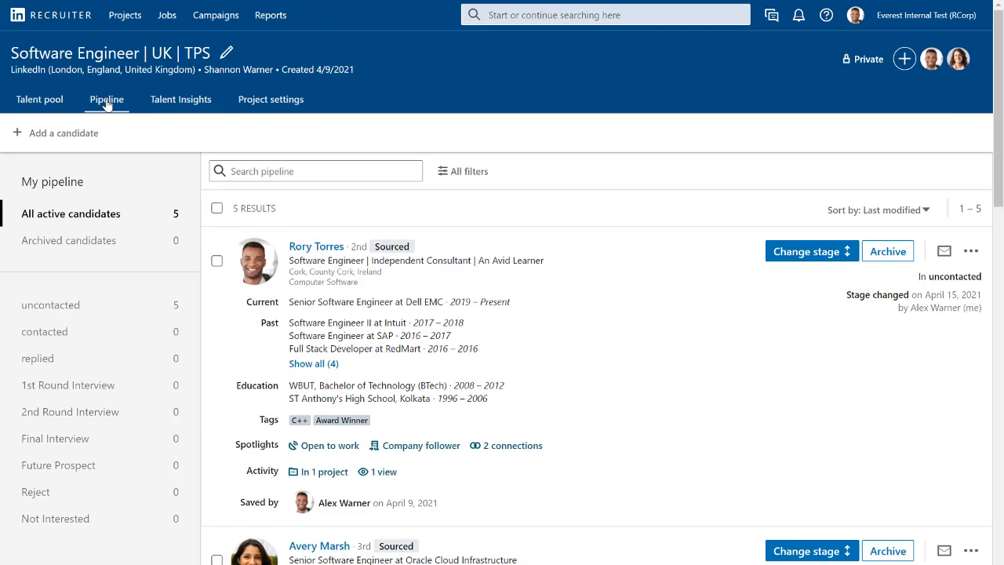
- Change the stage of the first pipeline candidate to contacted and of the second candidate to replied
scroll(423, 235, down, 2)
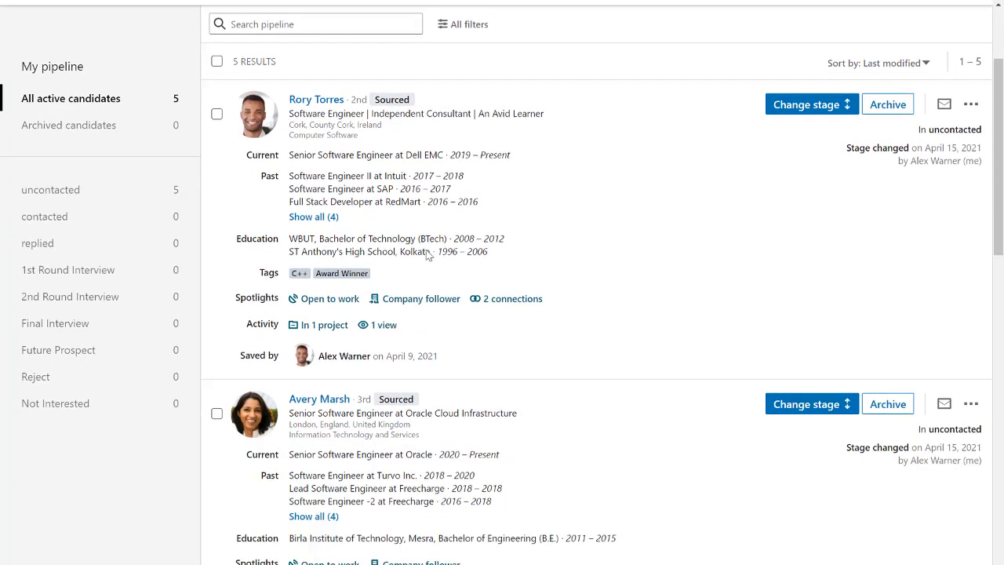
scroll(427, 255, down, 10)
scroll(430, 260, up, 7)
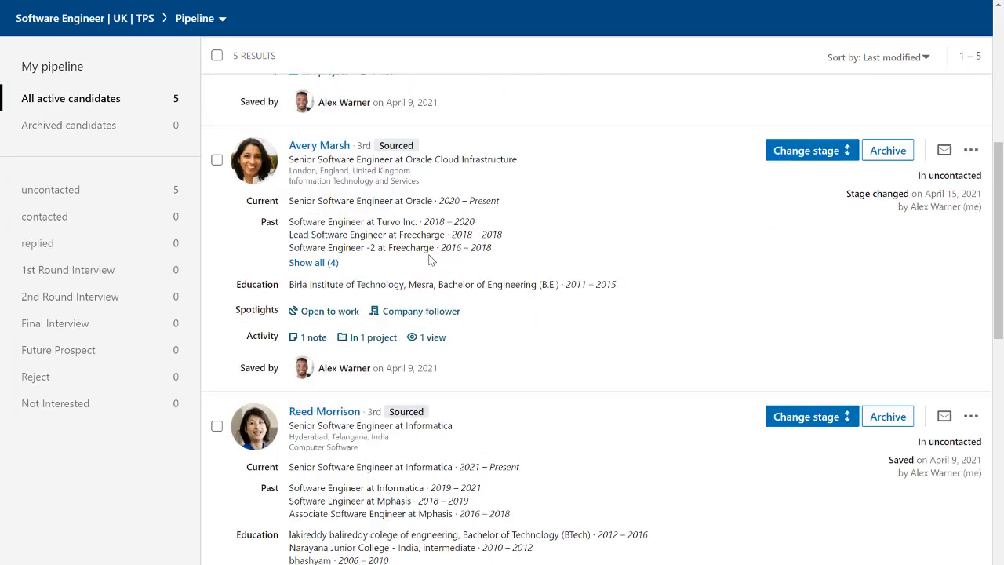
scroll(430, 260, up, 5)
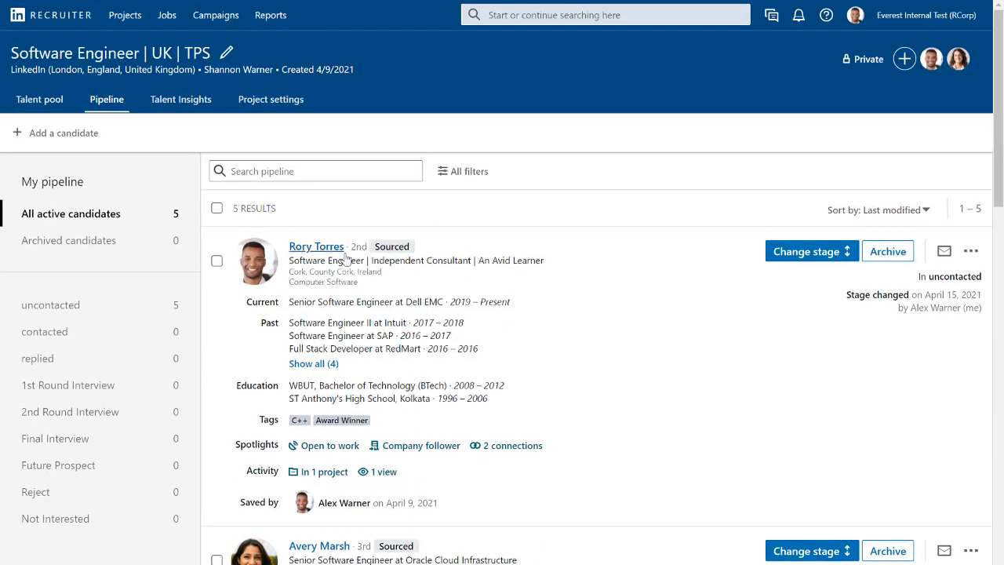
click(825, 254)
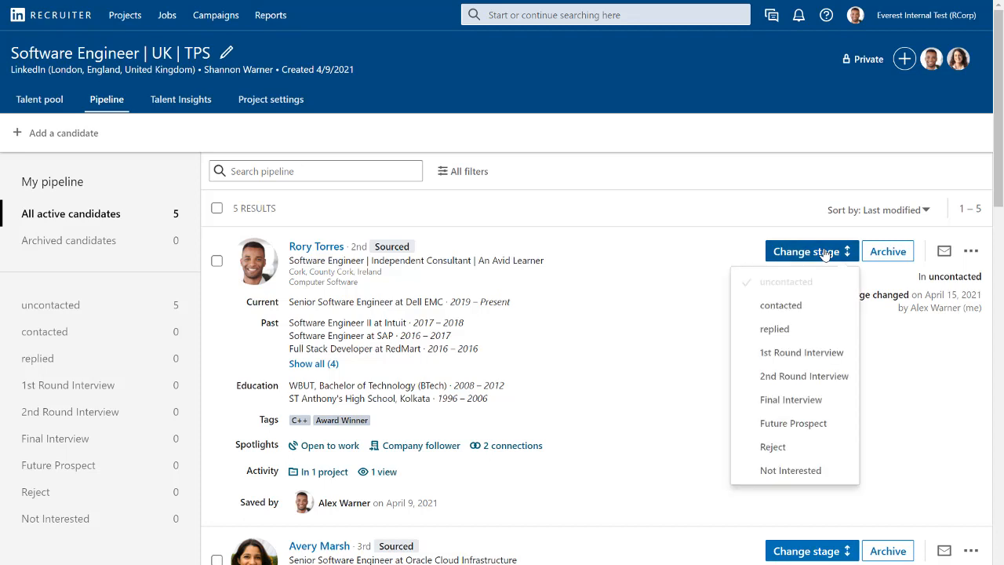
click(800, 313)
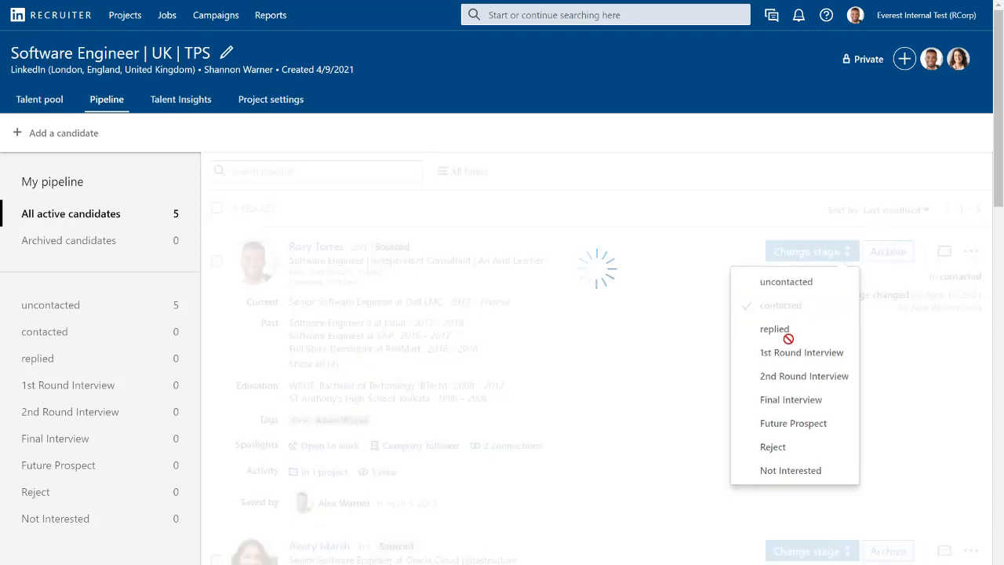
scroll(800, 388, down, 2)
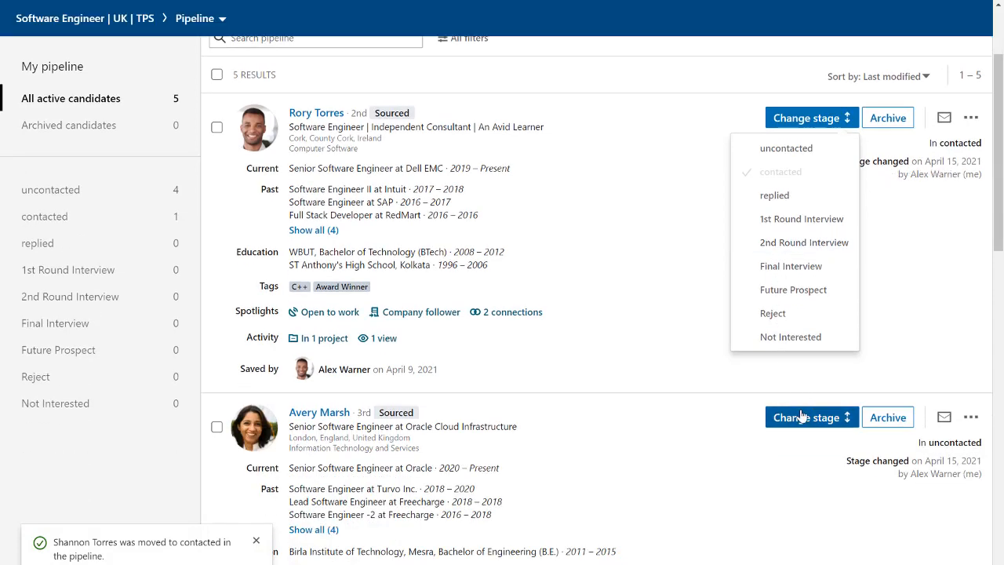
click(808, 417)
click(775, 496)
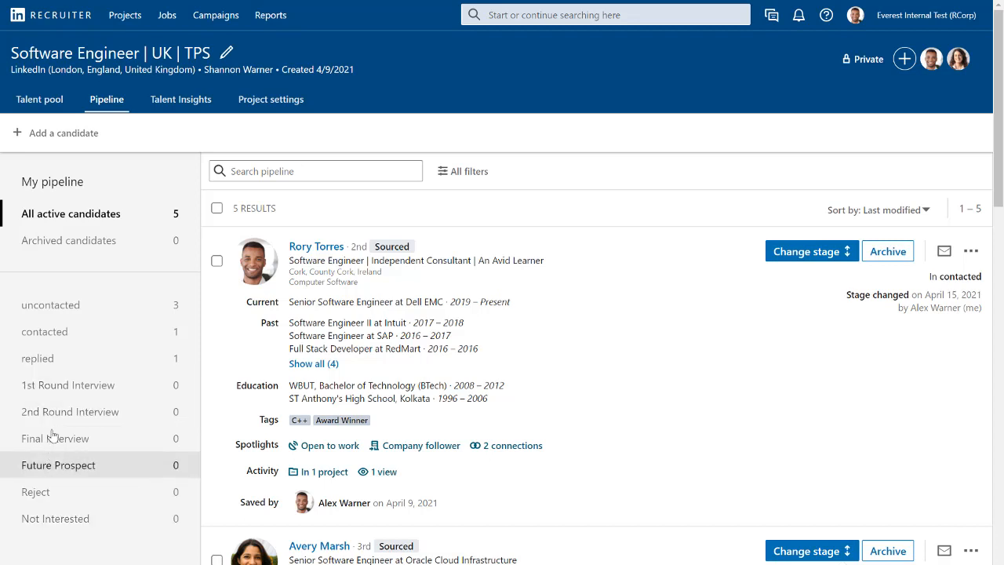
- Open the profile of the first pipeline candidate and examine the recent activities and summary
click(303, 249)
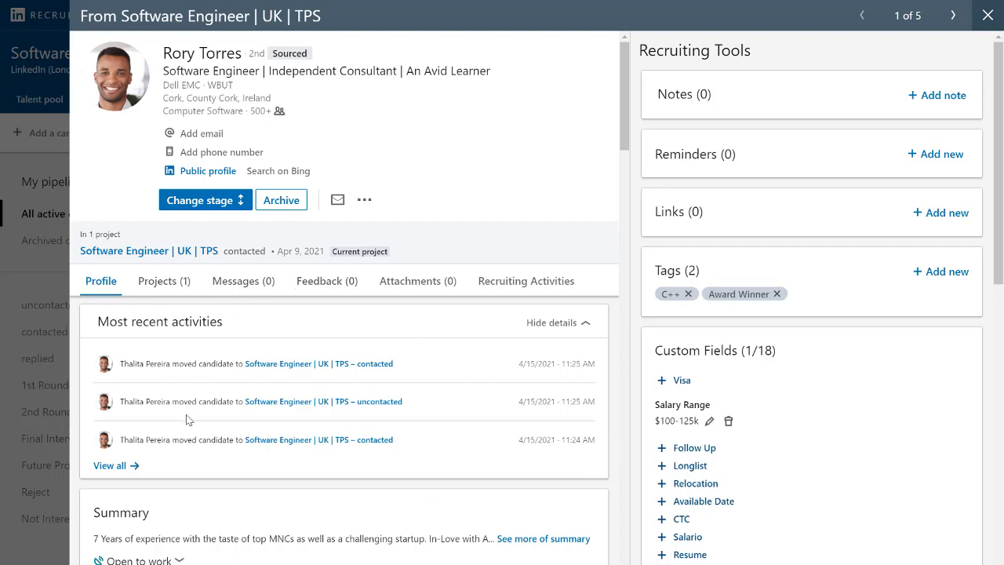
scroll(188, 419, down, 3)
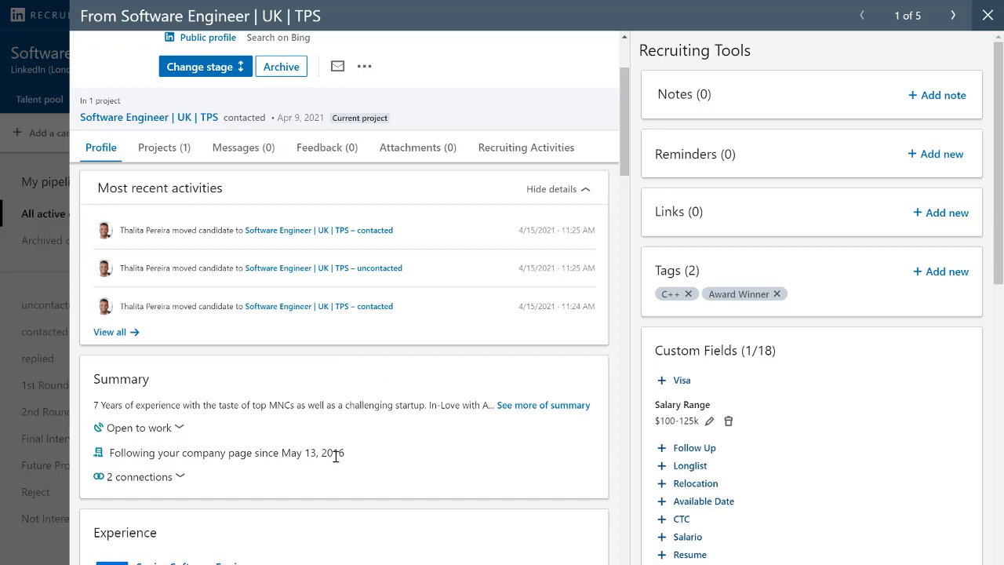
scroll(336, 456, up, 3)
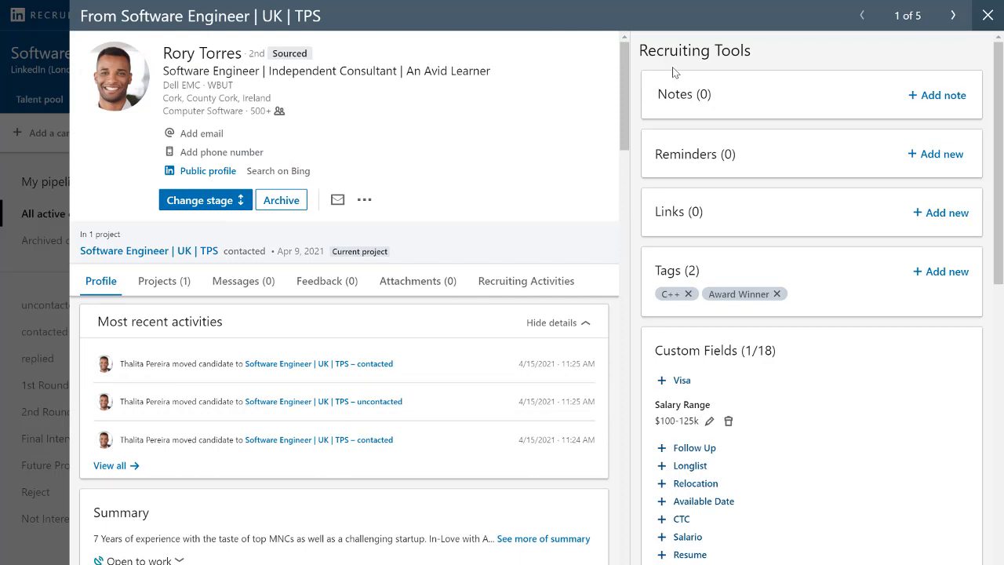
- Start a note on the candidate's profile and mention a colleague in it by full name
click(930, 97)
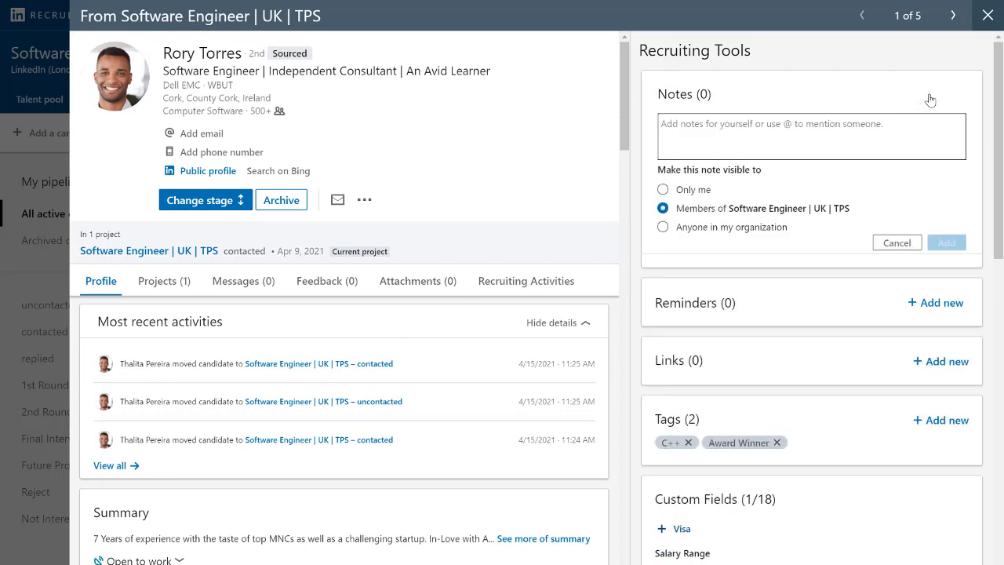
click(734, 134)
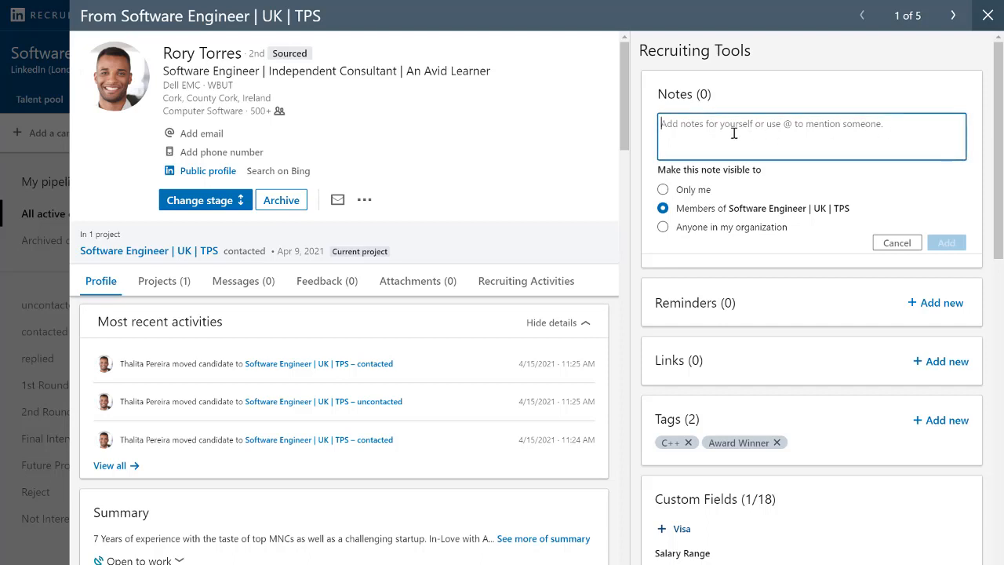
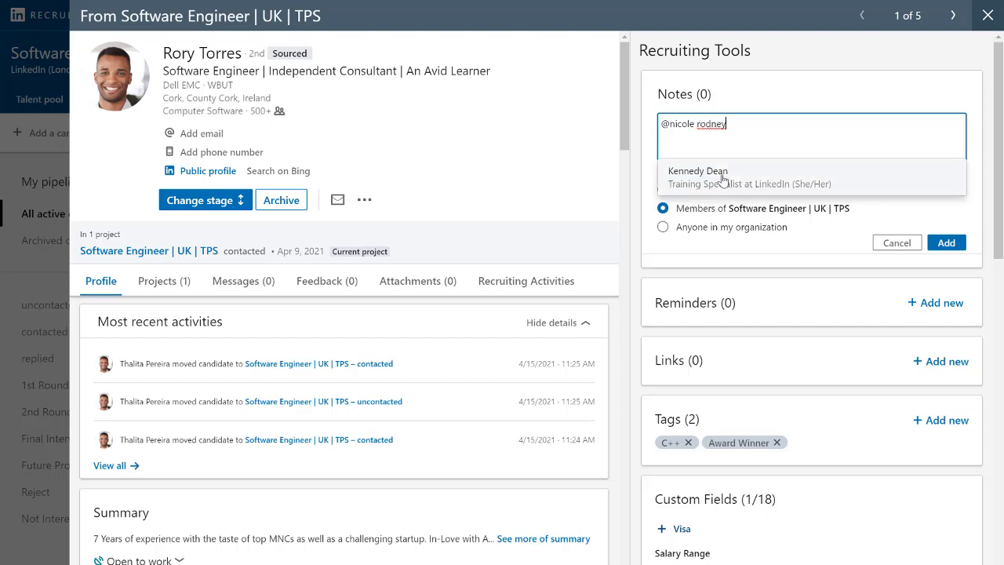
click(756, 174)
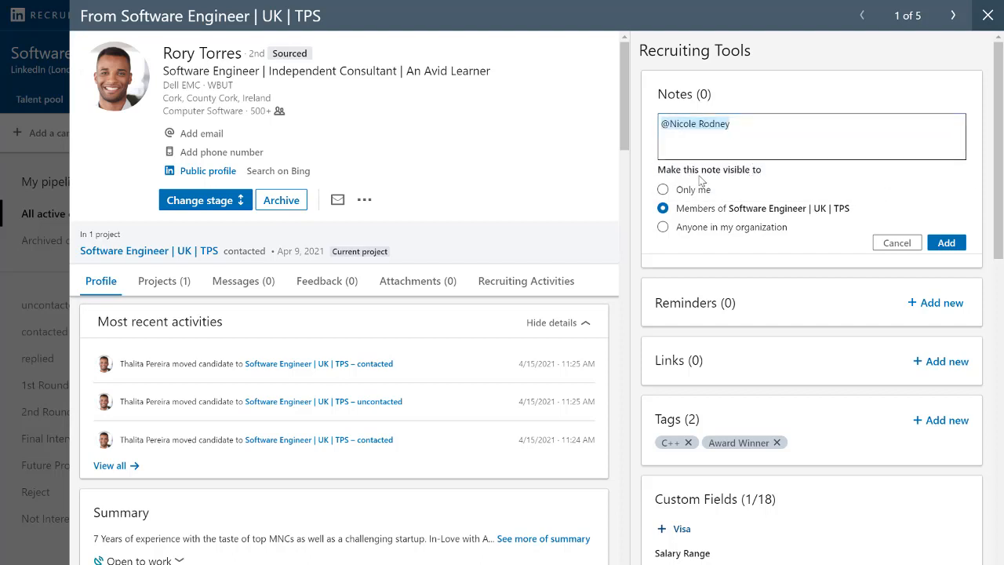
- Add the note text "Could you please review this profile and check if it is a good fit for the possible Software Engineer role in the UK?"
click(777, 131)
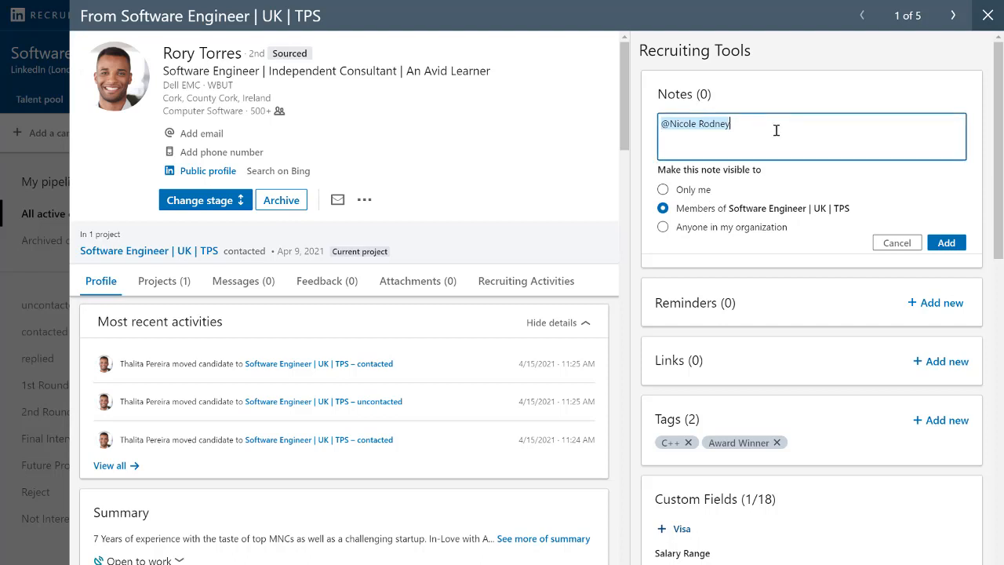
text(Could you please review this profile and check if it is a good fit for the possible Software Engineer role in the UK?)
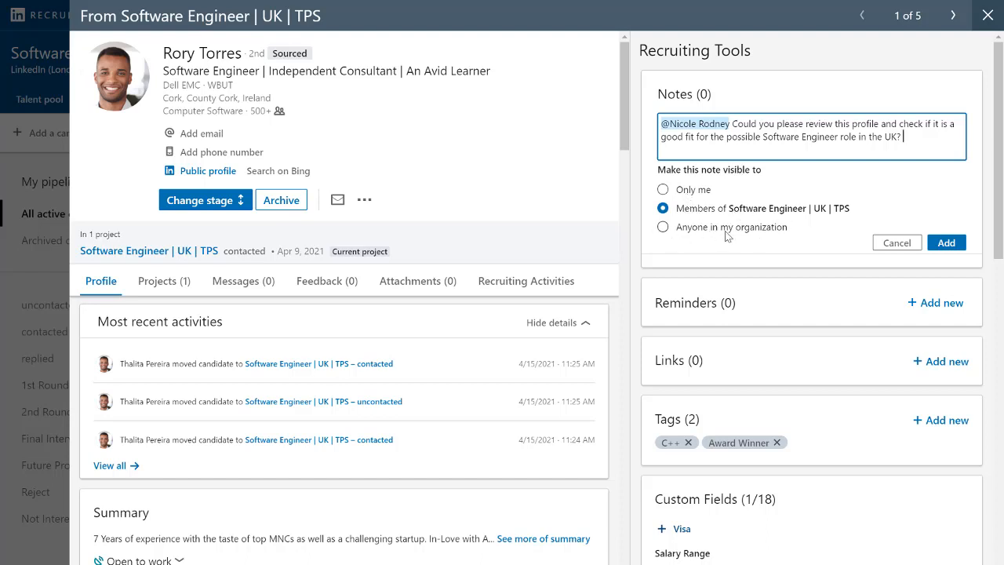
click(950, 245)
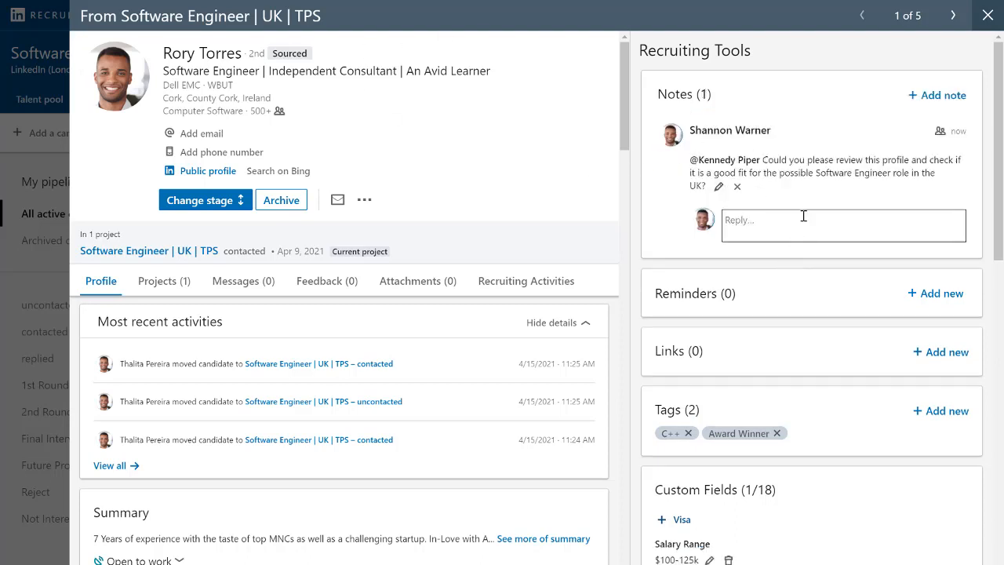
- Start a reminder reading "Contact in 2 months' time. At the moment he is working in a contract base but would be interested in a near future."
scroll(803, 216, down, 1)
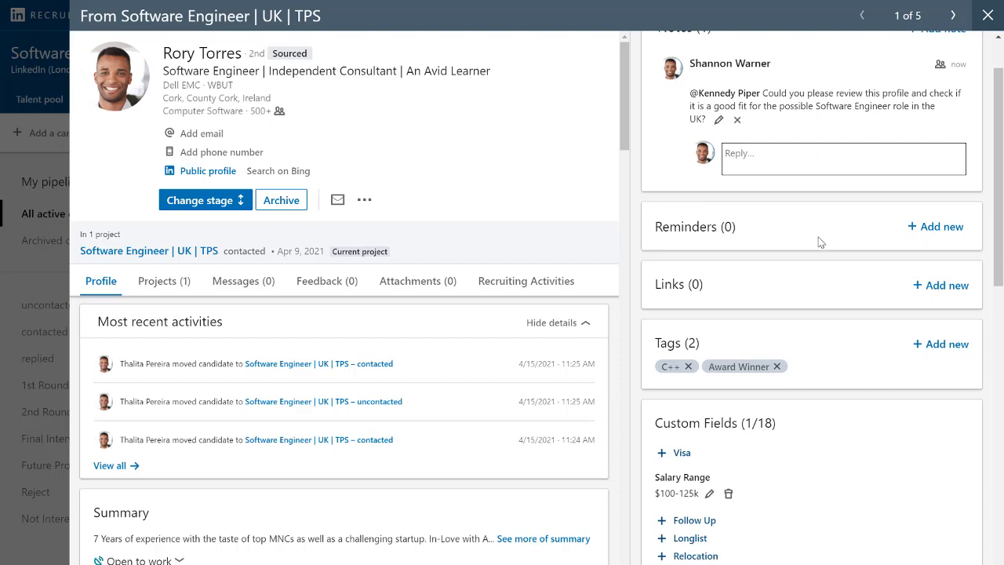
click(922, 229)
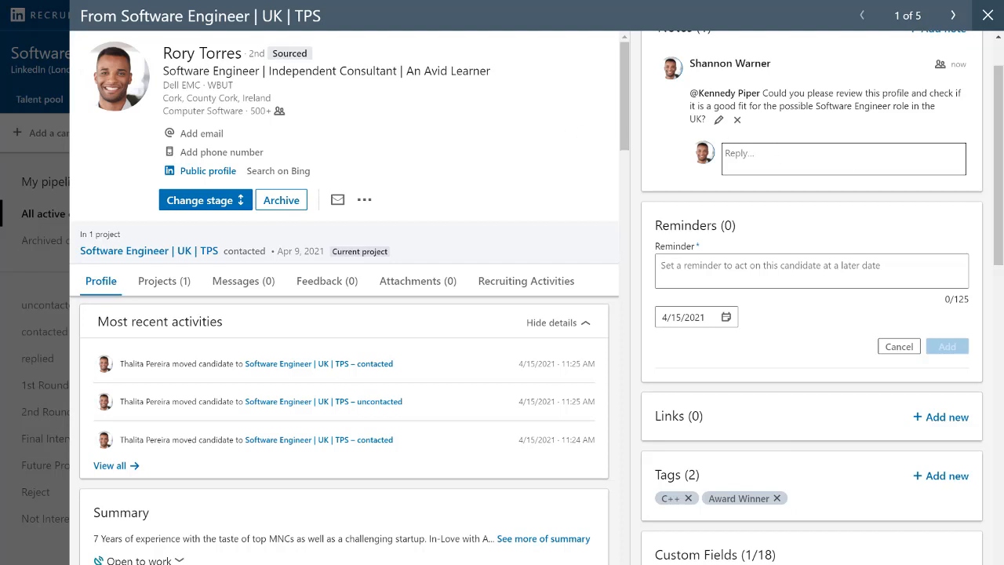
click(706, 273)
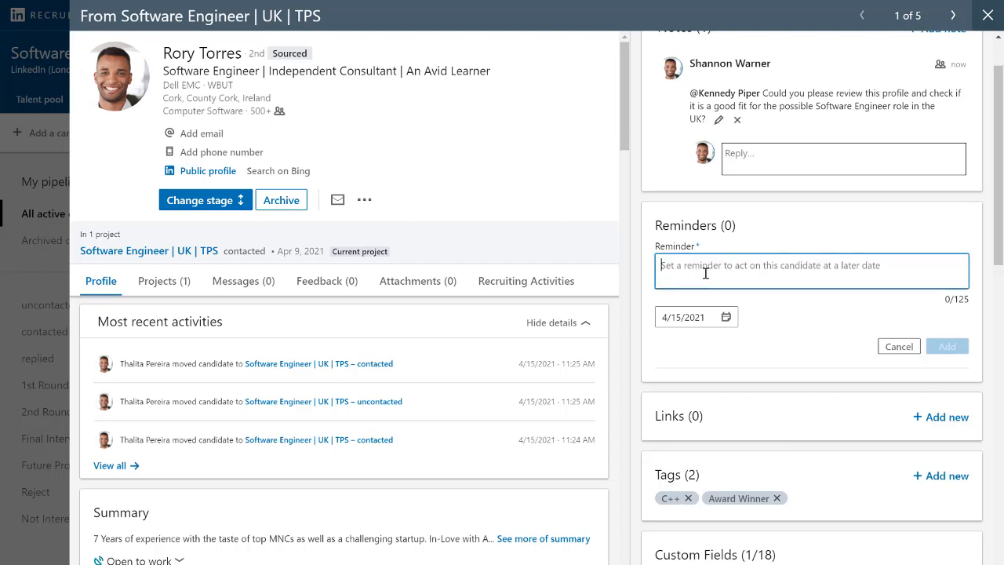
text(Contact in 2 months' time. At the moment he is working in a contract base but would be interested in a near future.)
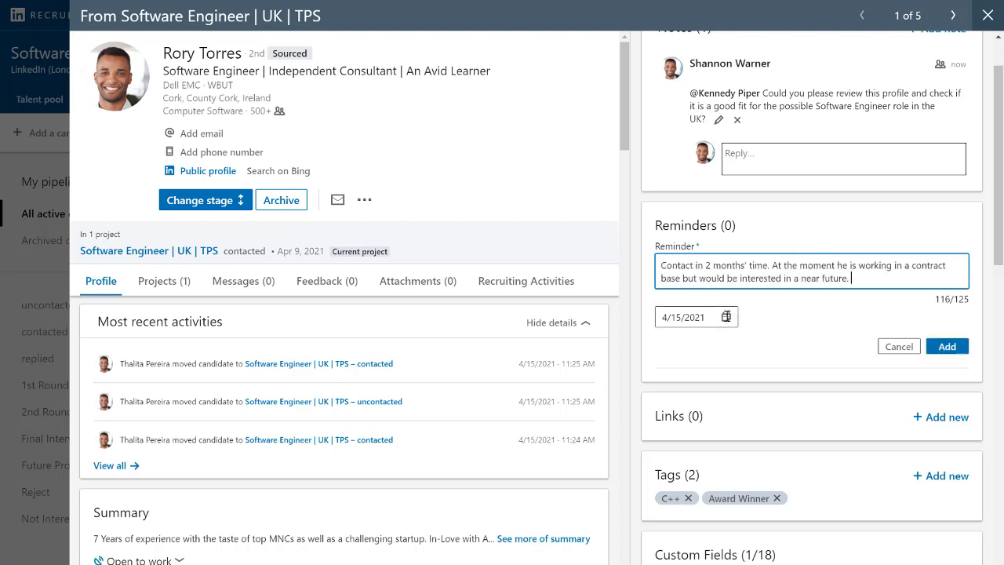
- Set the date of the candidate's reminder to 6/24/2021 and add the reminder
click(727, 317)
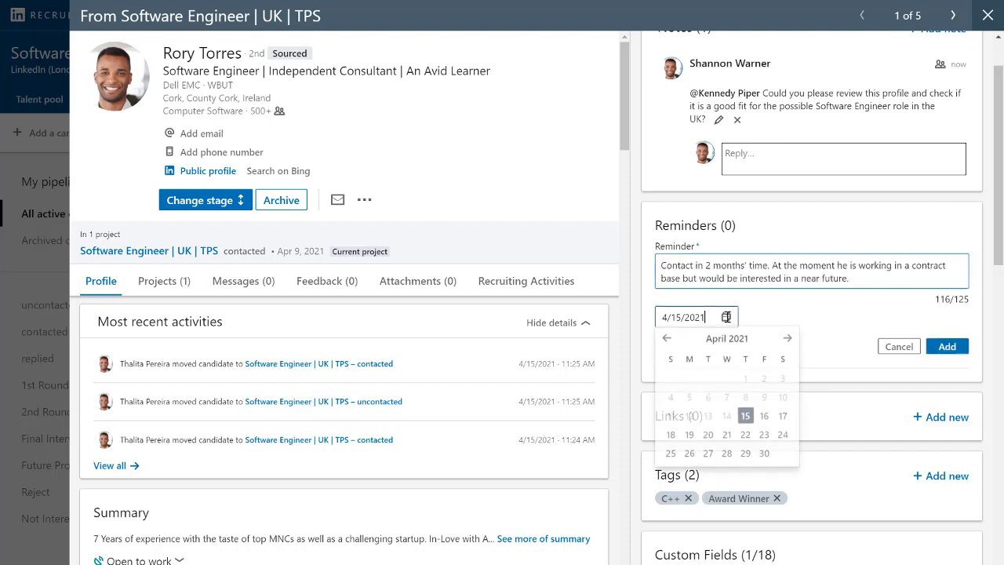
click(788, 342)
click(789, 342)
click(746, 438)
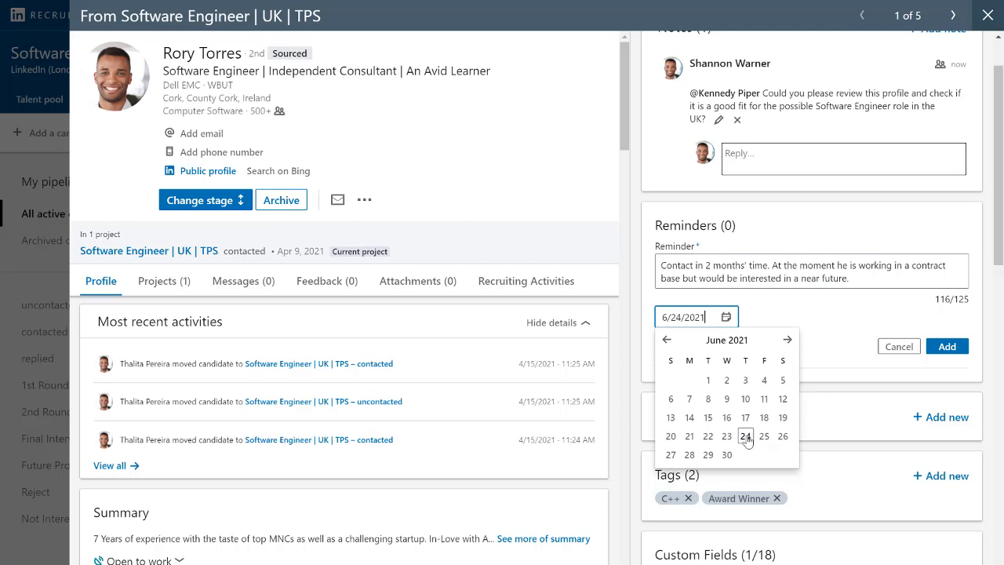
click(950, 347)
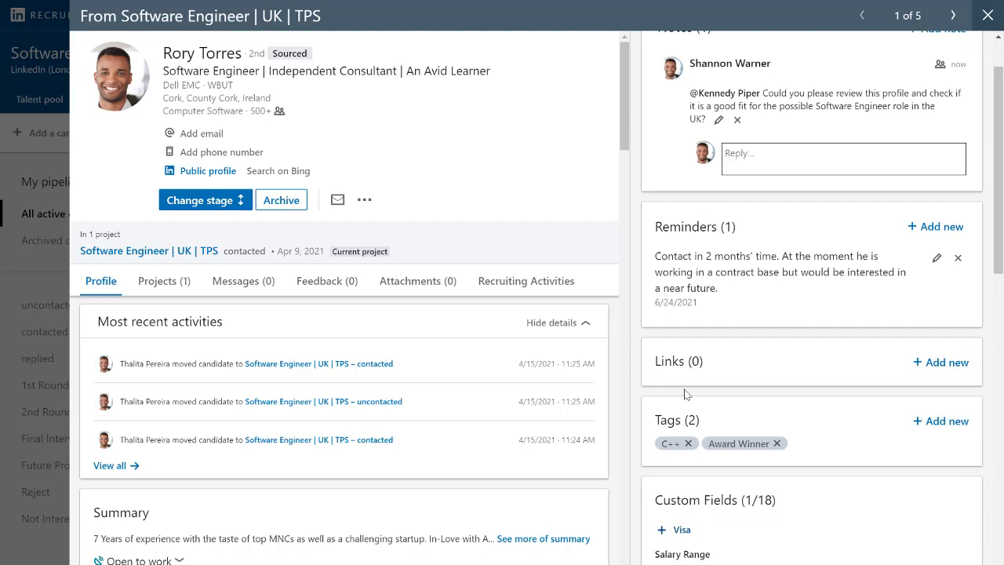
- Go to the second candidate's profile and add the Silver Medalist tag from the full list of tags
click(938, 362)
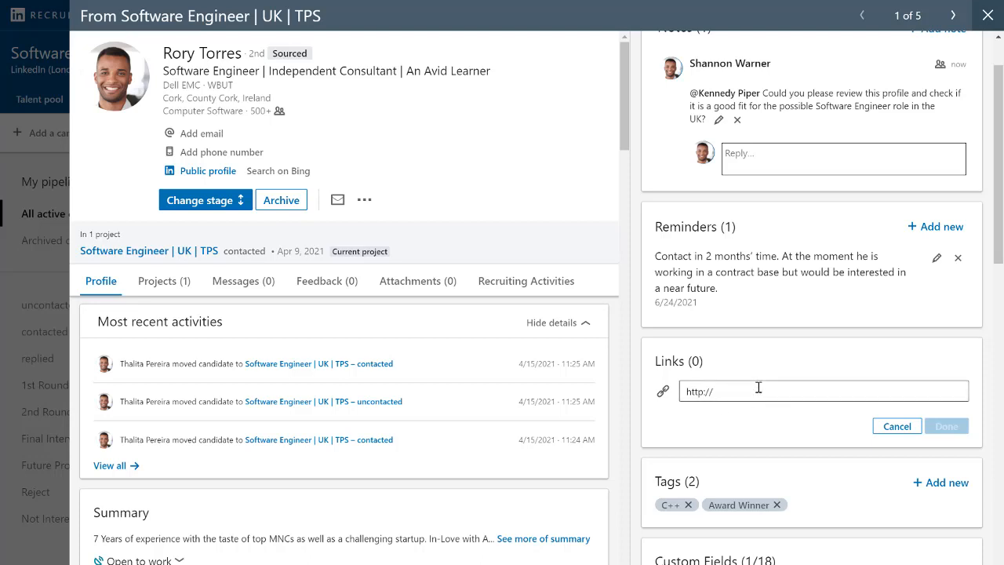
click(959, 16)
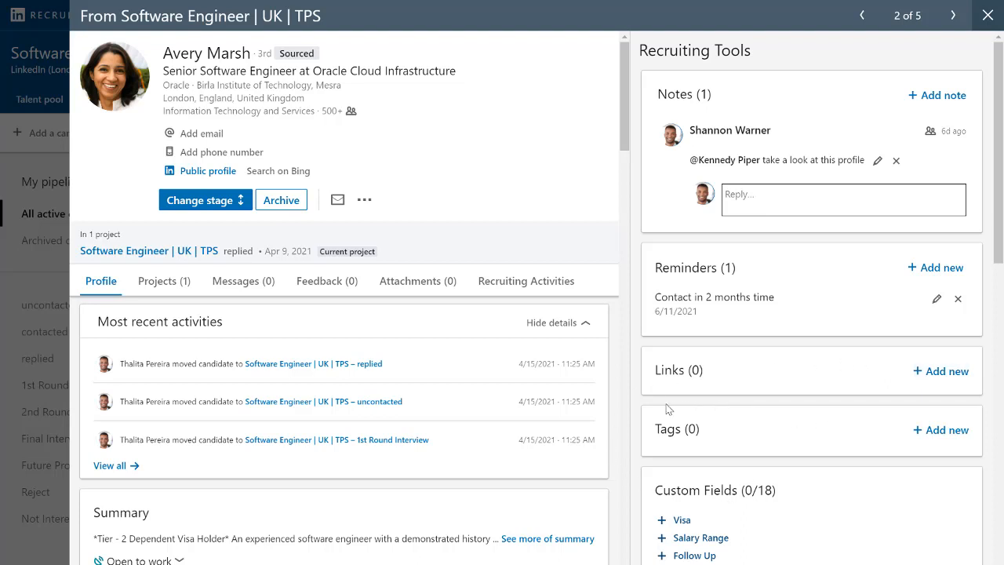
click(933, 430)
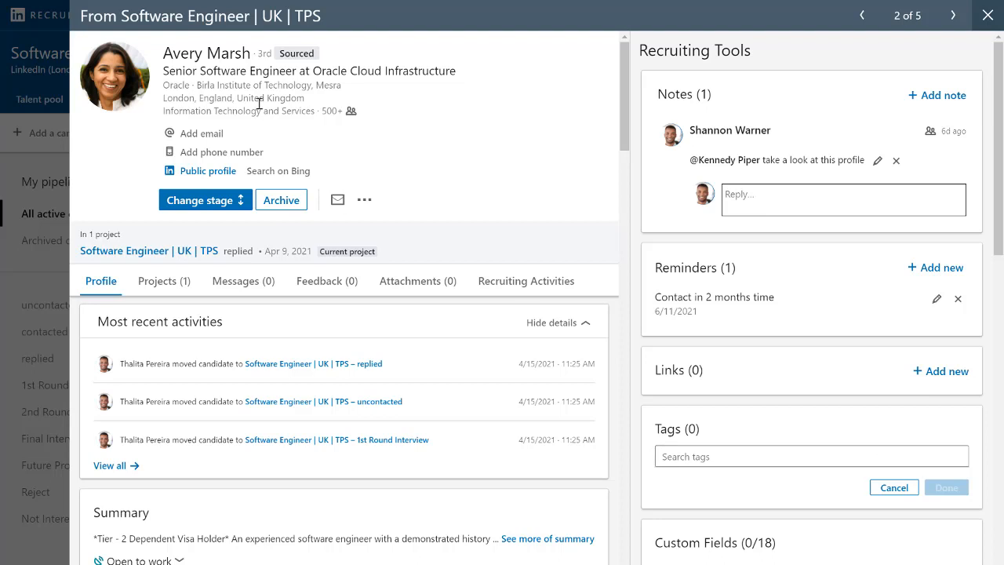
click(816, 465)
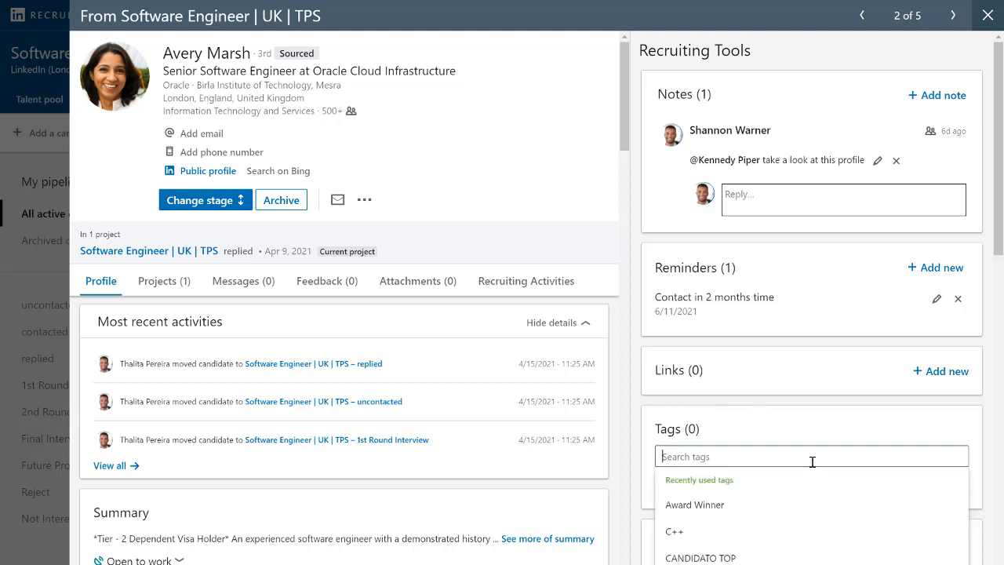
scroll(819, 447, down, 1)
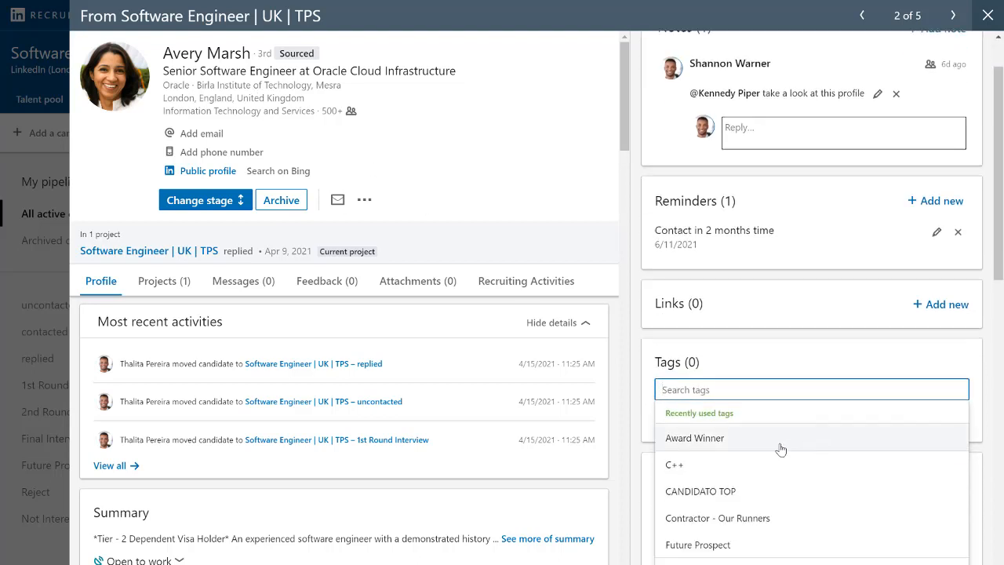
click(706, 561)
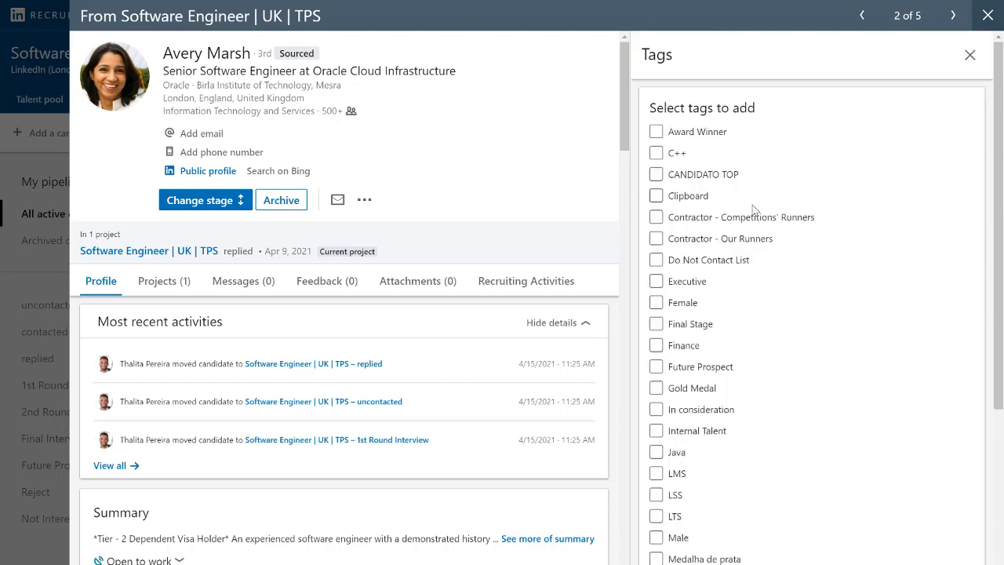
scroll(751, 278, down, 3)
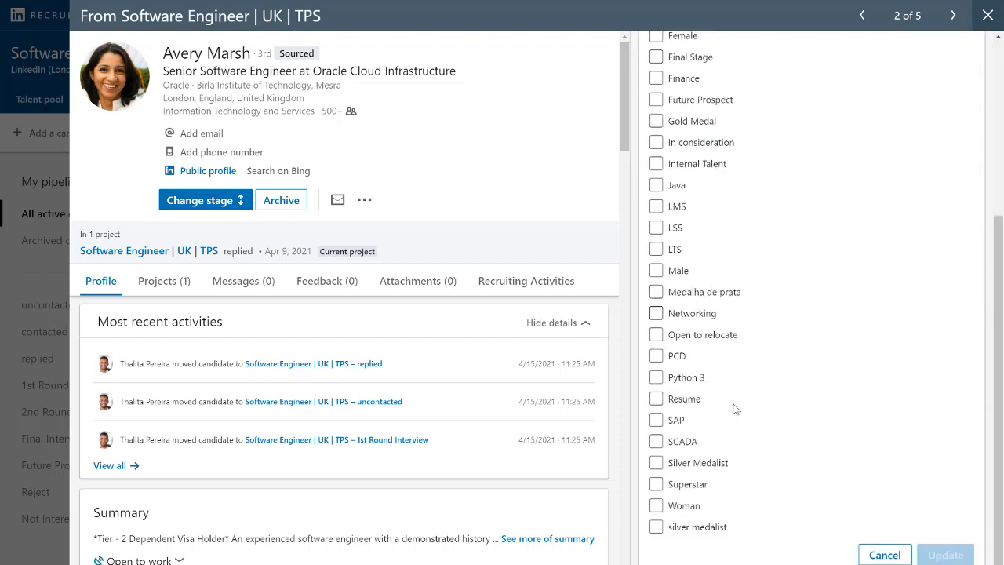
click(657, 463)
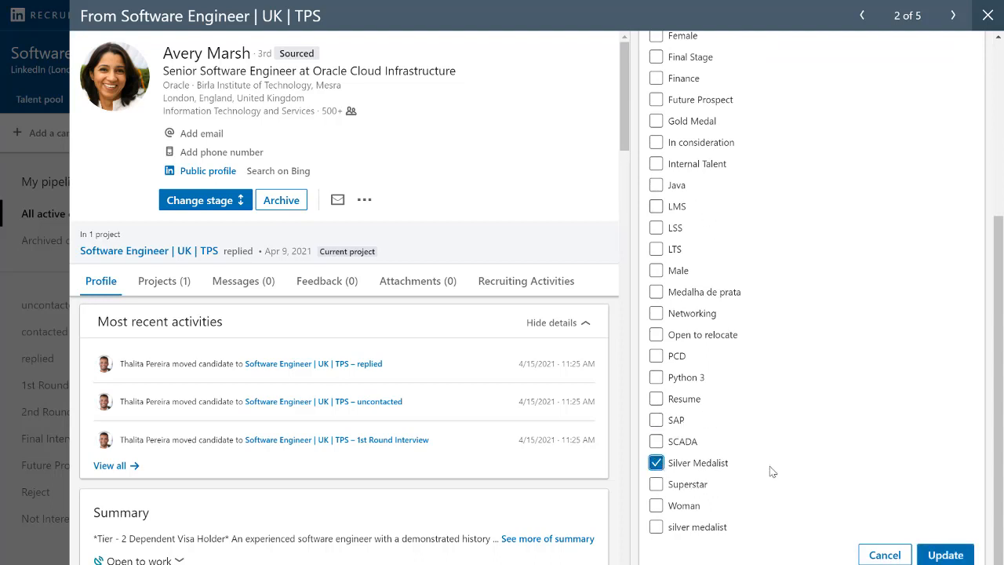
click(948, 553)
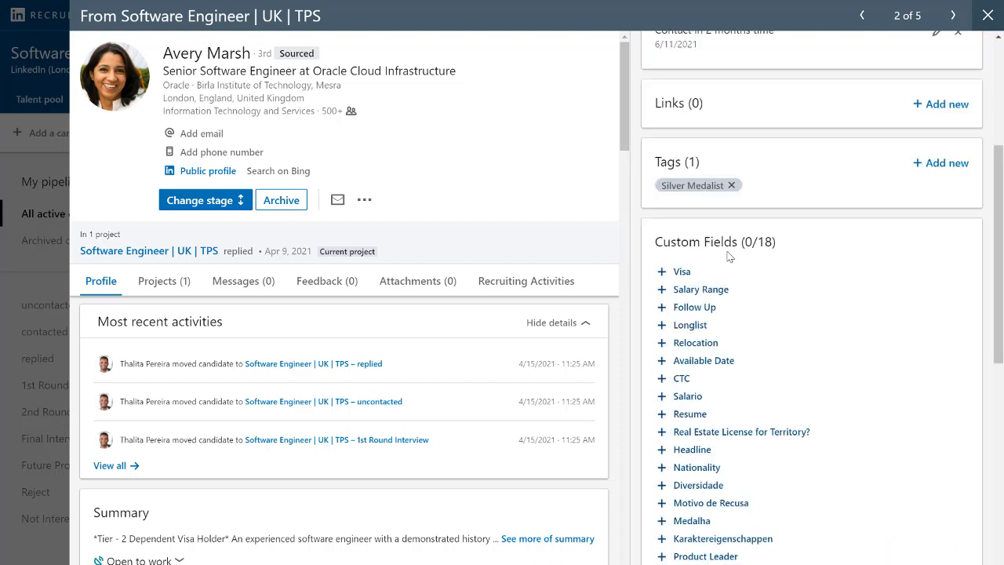
- Set the Salary Range custom field of the second candidate to $100-125k
click(690, 292)
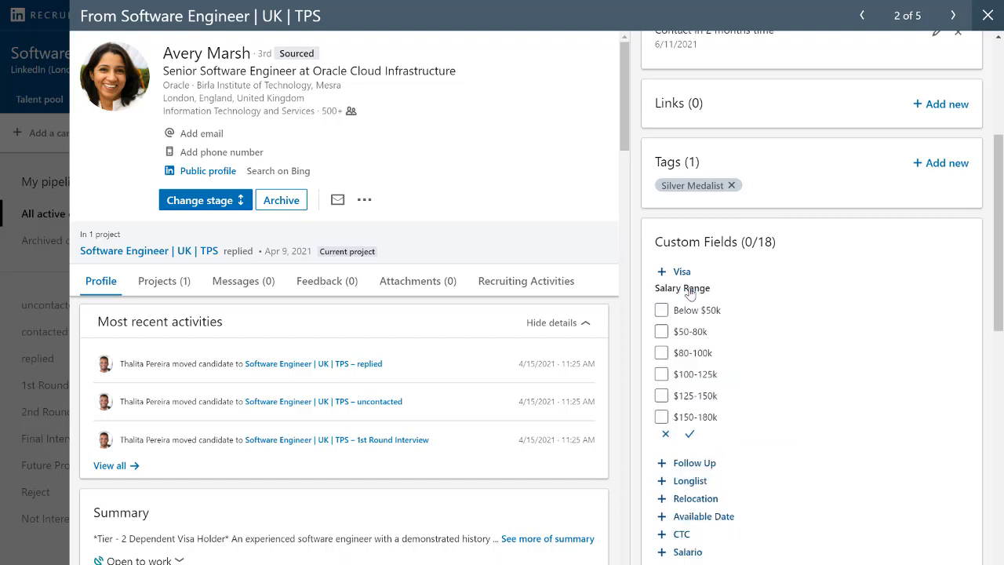
click(663, 375)
click(690, 435)
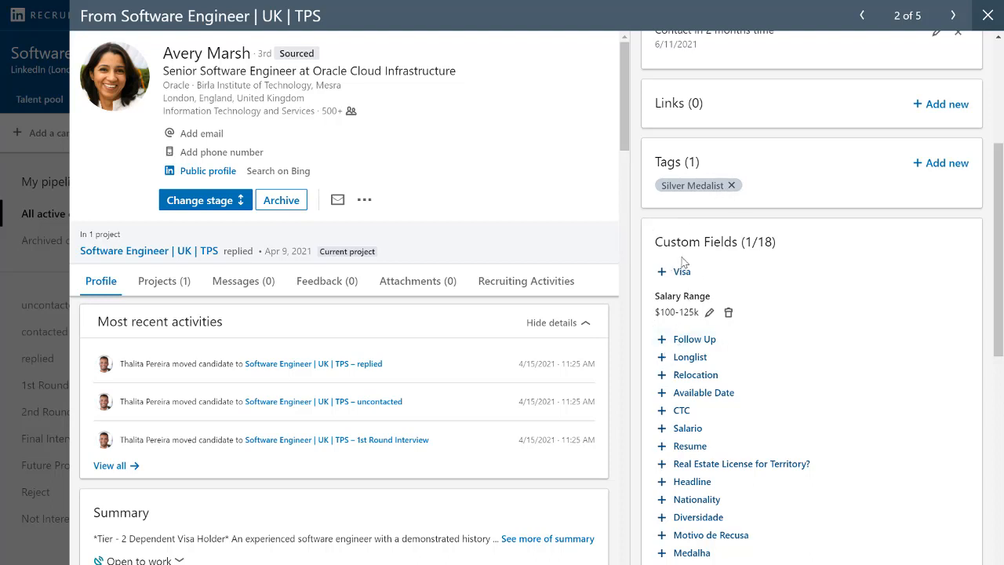
- Review the second candidate's additional profile actions, similar profiles and message form, and return to the project pipeline
scroll(683, 261, up, 4)
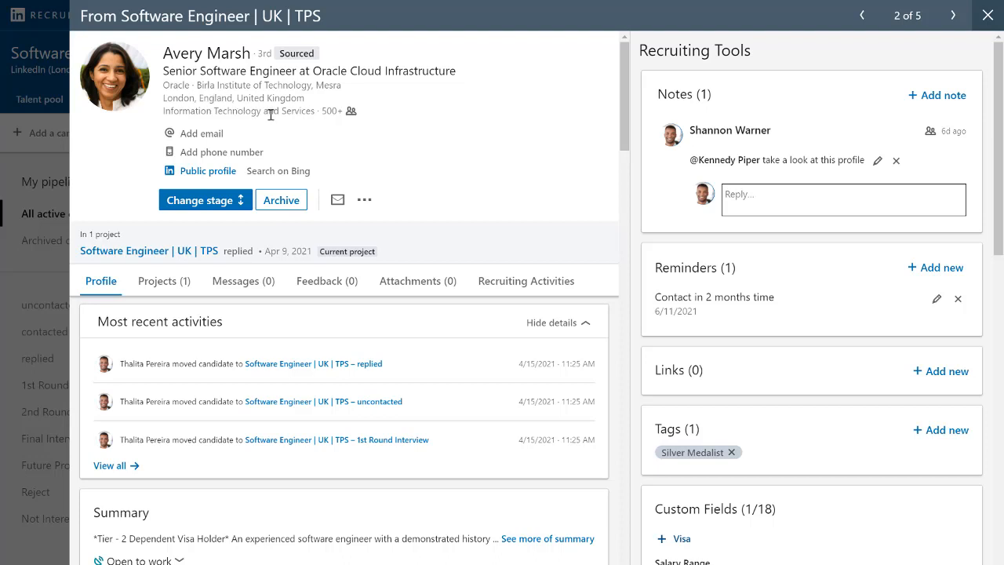
click(367, 206)
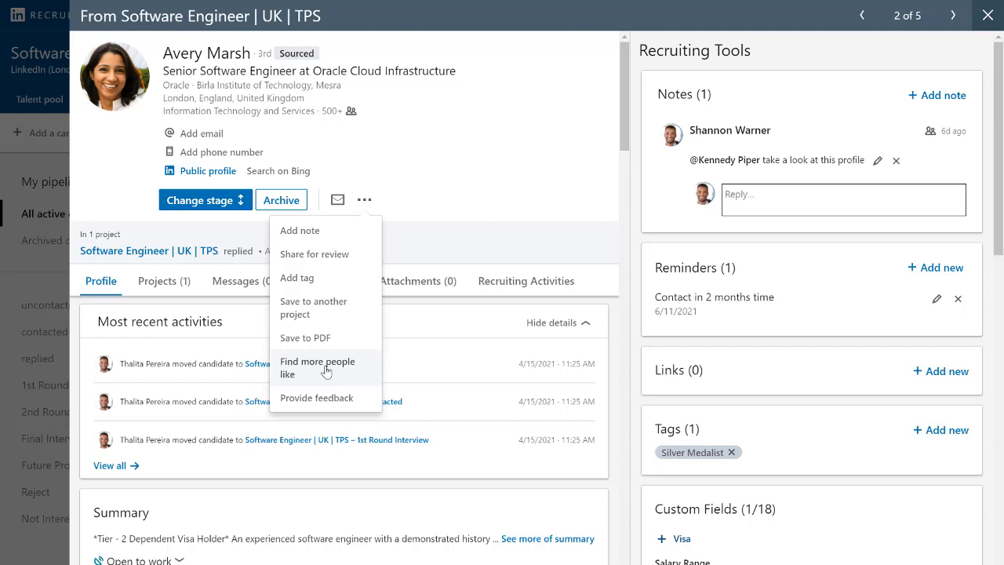
click(367, 202)
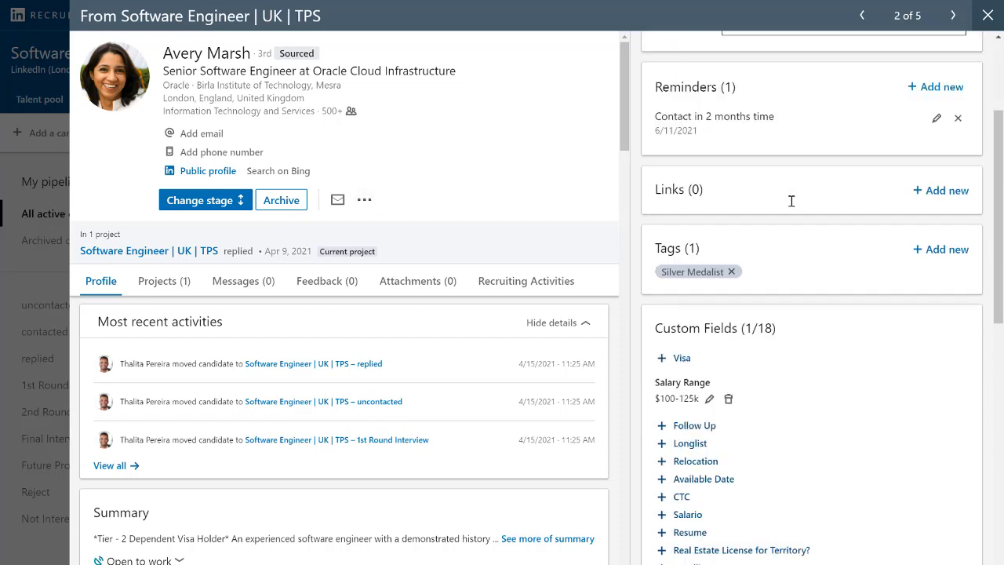
scroll(791, 196, down, 5)
scroll(791, 207, down, 5)
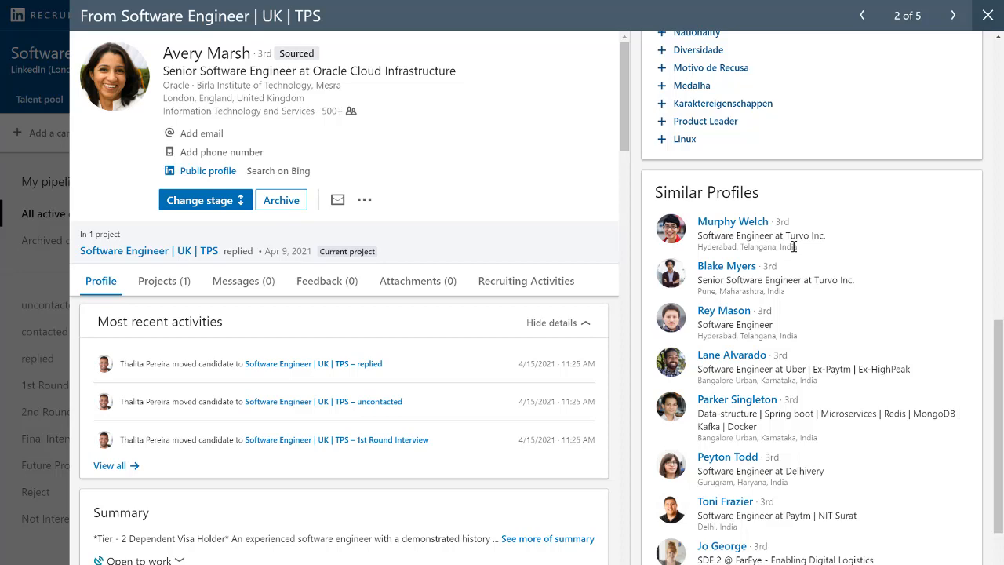
scroll(794, 246, up, 8)
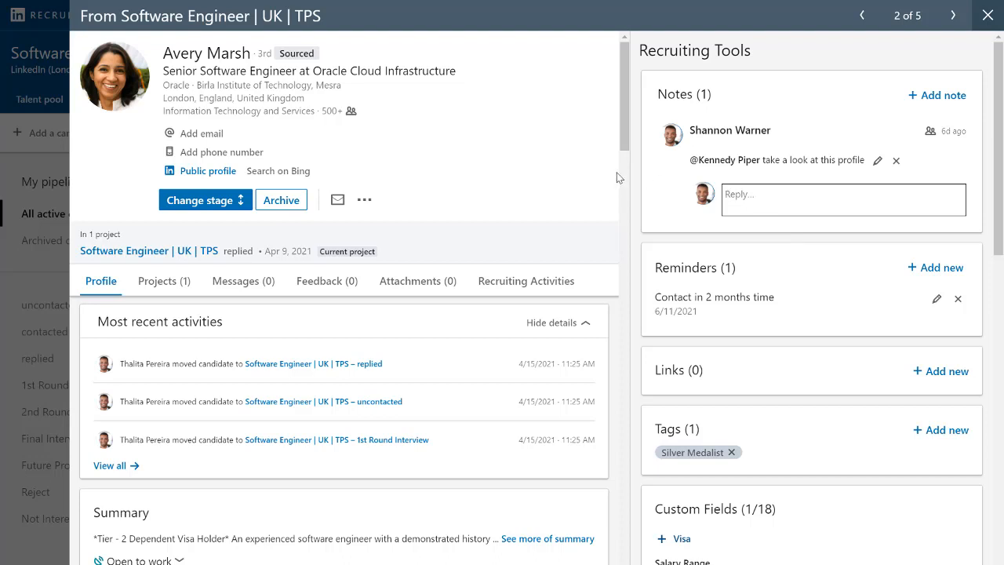
click(338, 201)
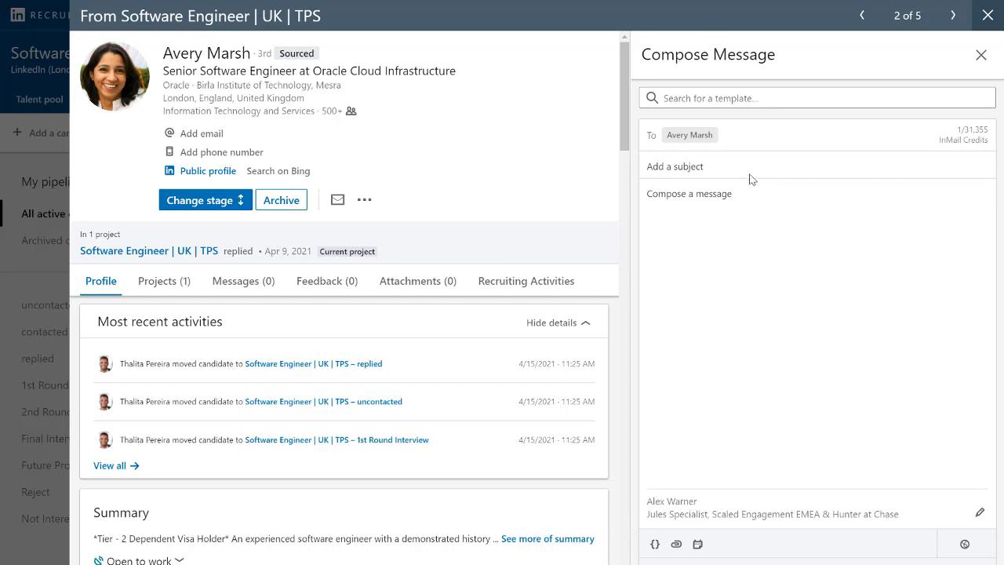
click(987, 16)
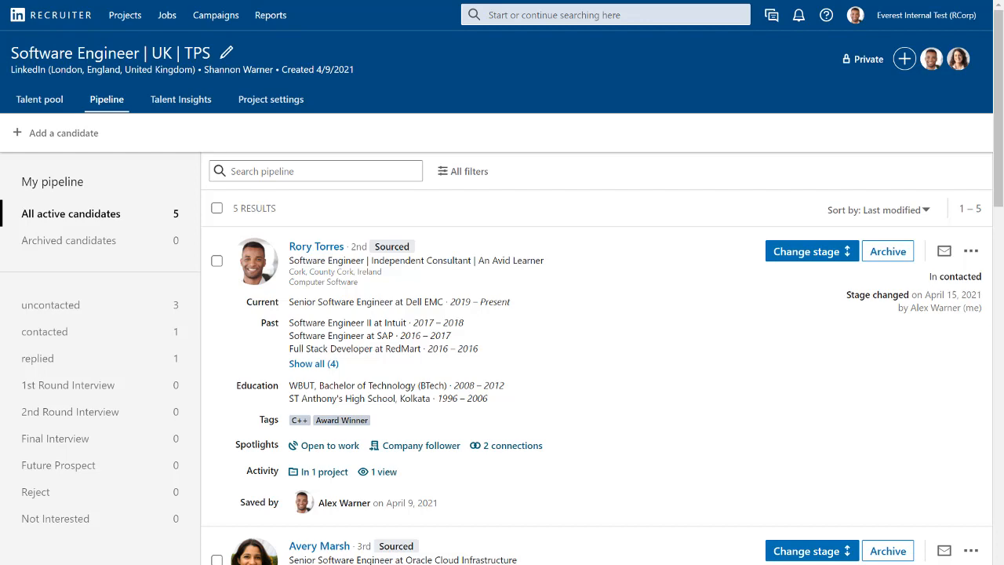
- Select the first three candidates in the pipeline and start one message addressed to all of them
click(218, 262)
scroll(221, 290, down, 3)
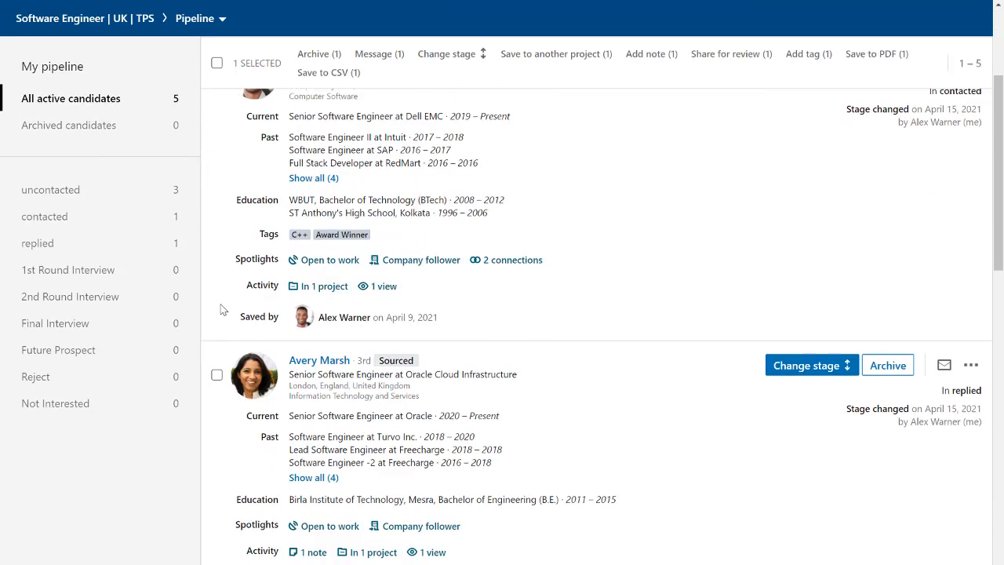
click(217, 376)
scroll(218, 386, down, 3)
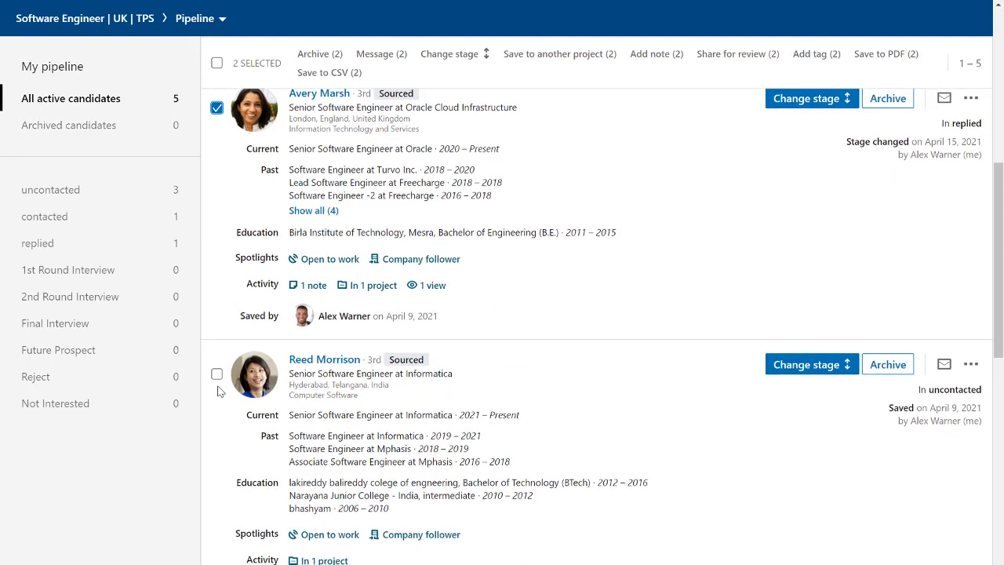
click(217, 374)
scroll(220, 289, up, 1)
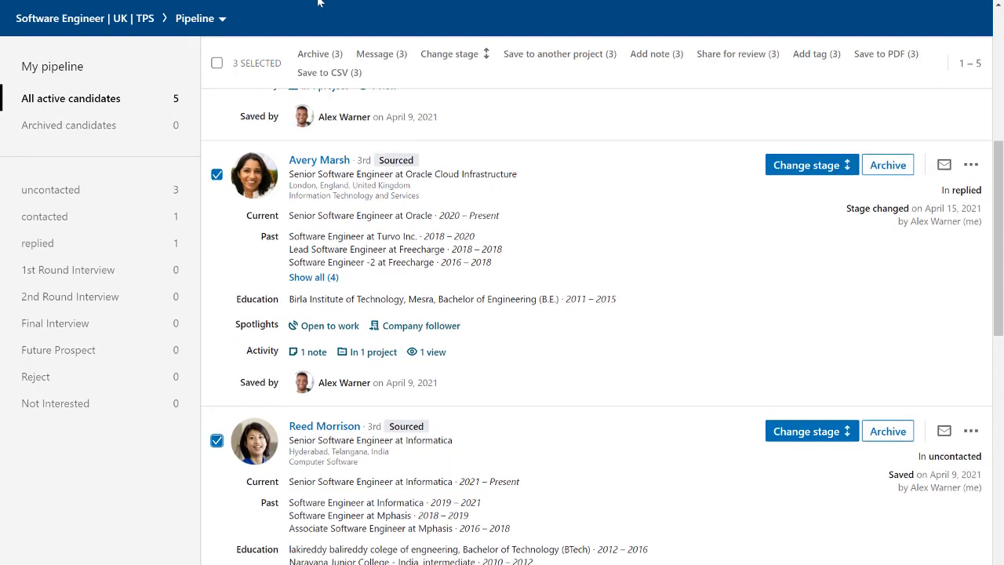
click(376, 55)
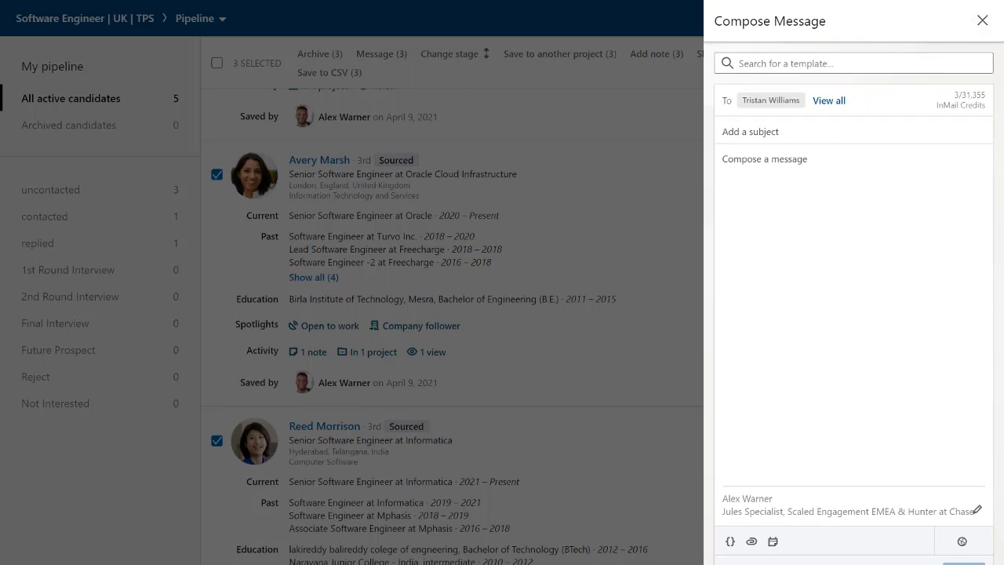
- Give the message the subject "Tech Opportunity at LinkedIn" and begin its body with "Hi {firstName}," using the first-name placeholder
click(807, 133)
text(Tech Opportunity at LinkedIn)
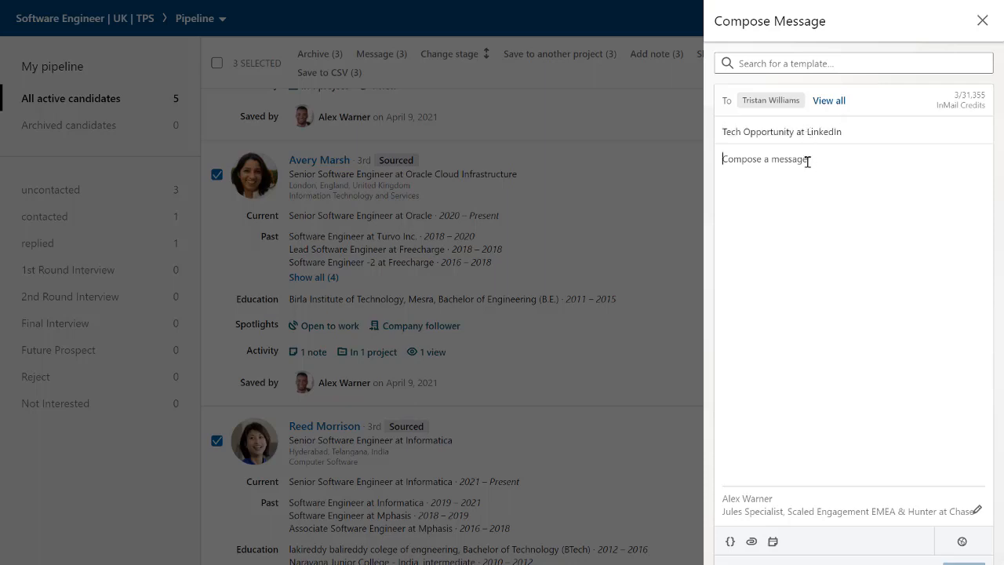
click(807, 162)
text(Hi)
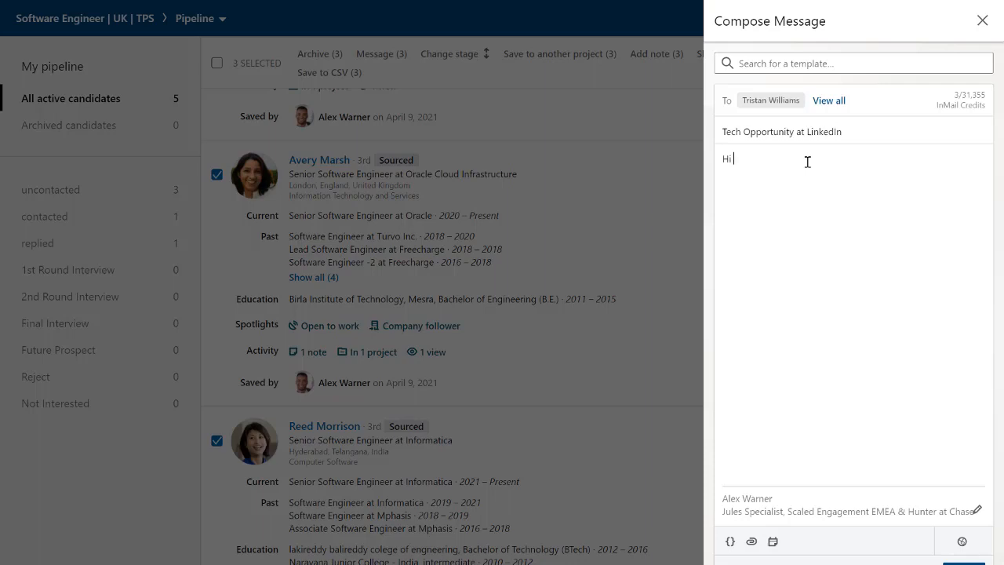
click(729, 543)
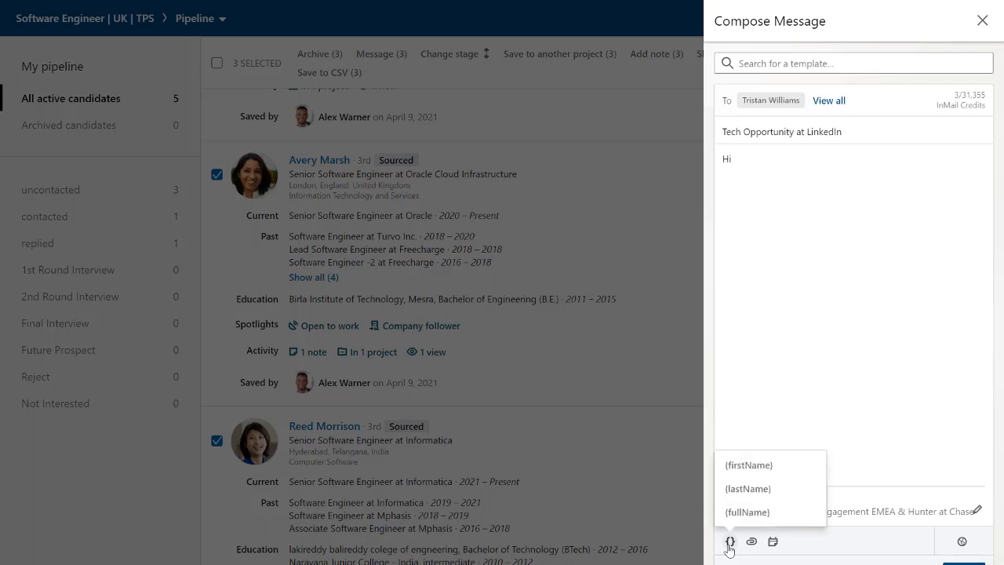
click(744, 468)
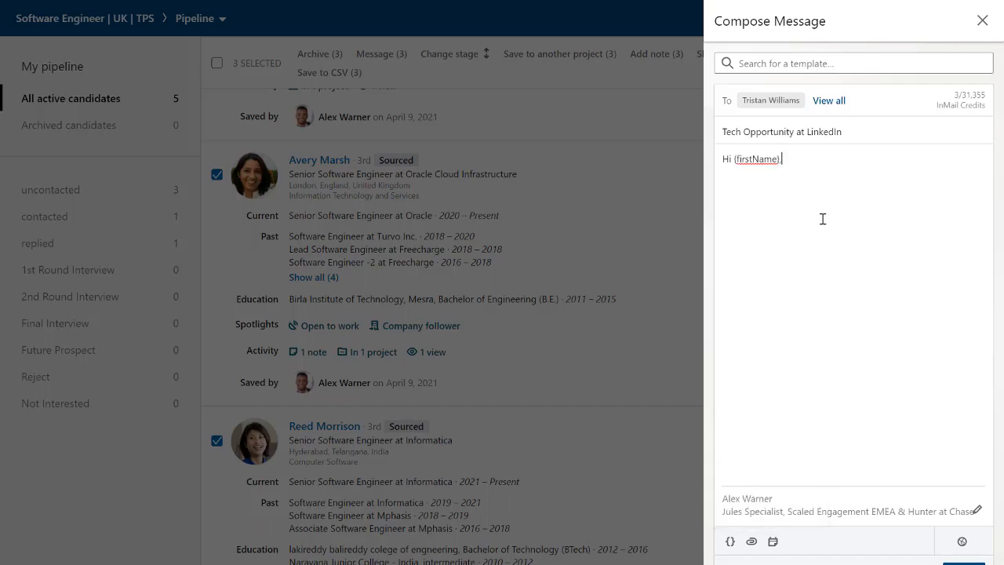
text(,)
- Show all recipients and paste the outreach text beginning "I am very impressed with your background in ___" below the greeting, after a blank line
click(828, 101)
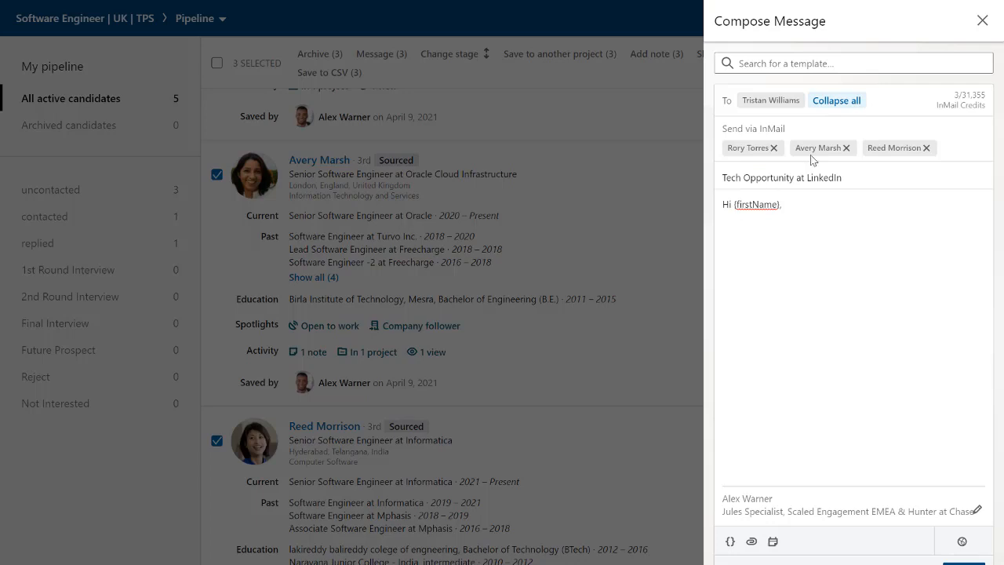
click(807, 210)
key(Return)
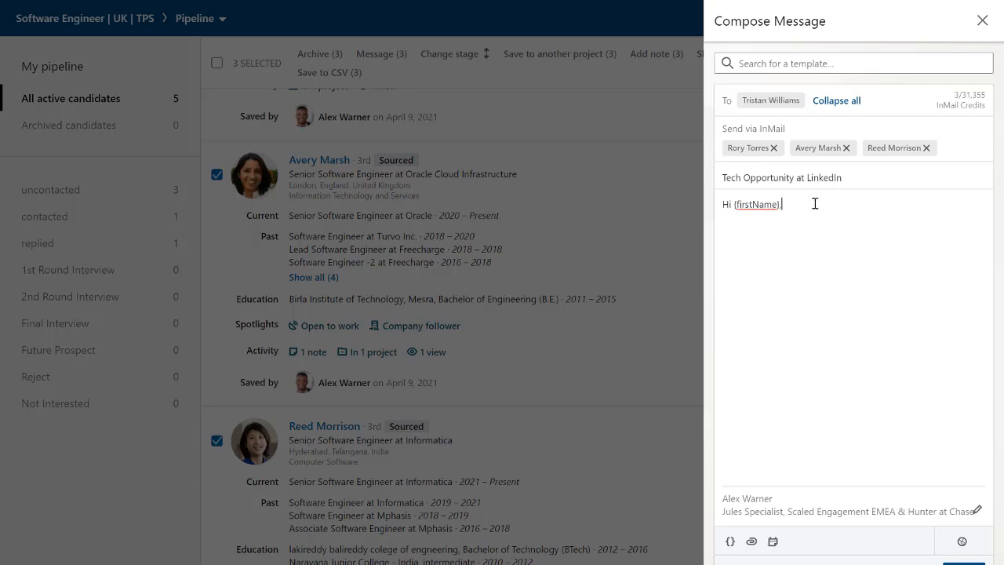
text(I am very impressed with your background in ___, and I think __________ is valuable skill set to have in the Tech industry.  My name is ___, and I am Recruiter at _____. We are growing rapidly, and your set is very relevant to what we are looking for.  I would love to have quick chat with you to get a better understanding of what your career goals are.  Could you please let me know your availability in the upcoming days?  Looking forward to connecting soon!  Thalita)
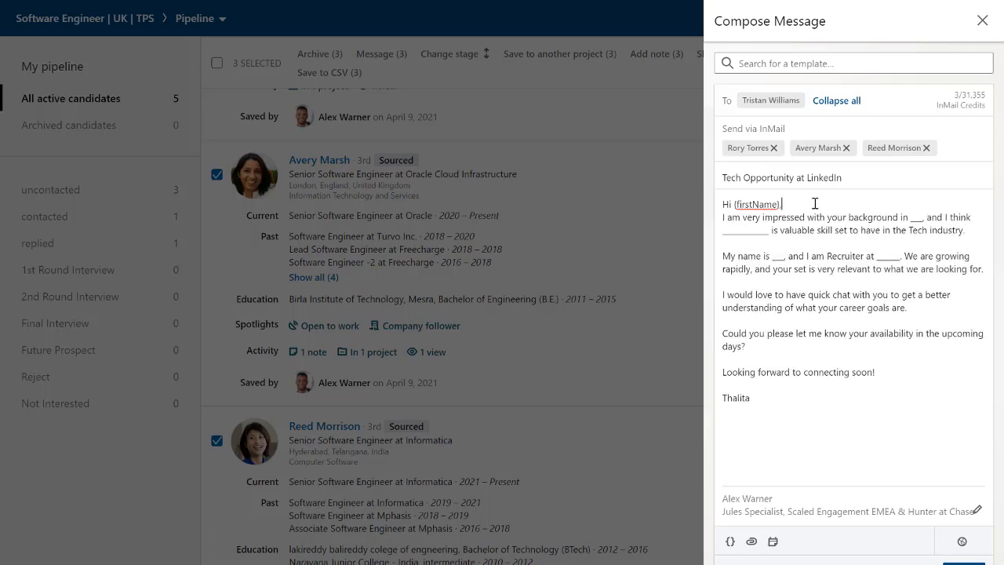
click(815, 204)
key(Return)
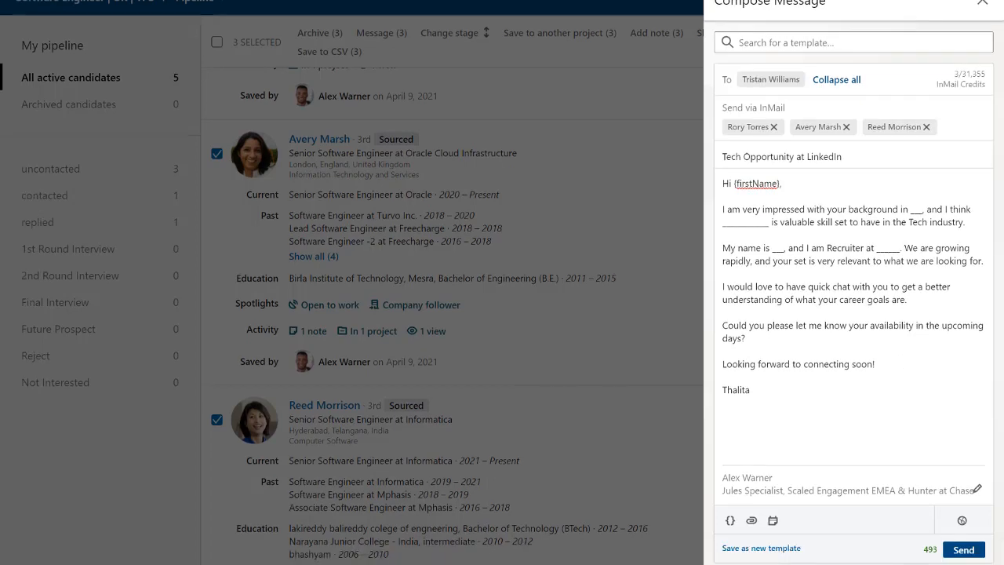
- Save the message as template "Tech Opportunity at LinkedIn", visible to anyone in the organization, and discard the unsent message
click(747, 548)
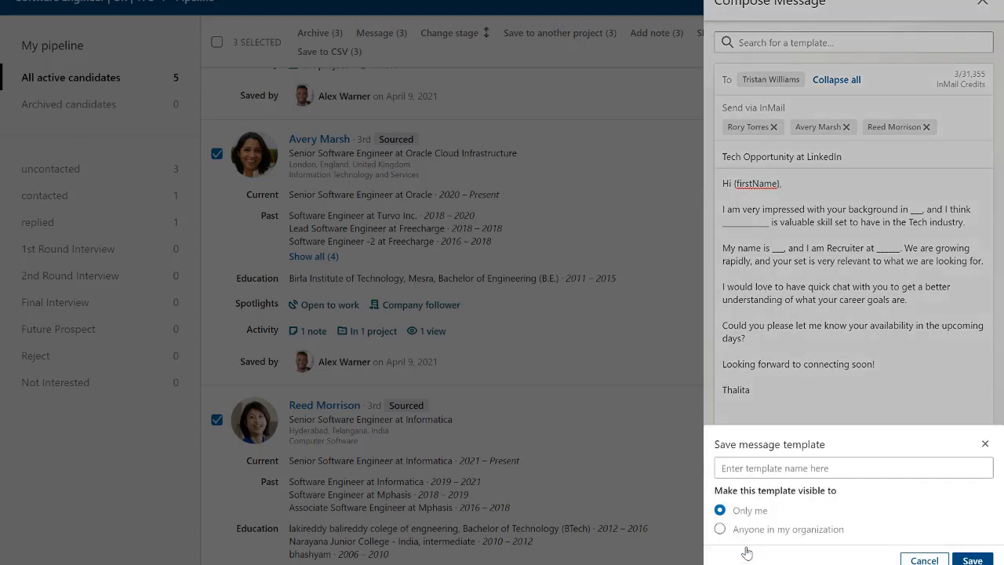
click(765, 469)
click(749, 465)
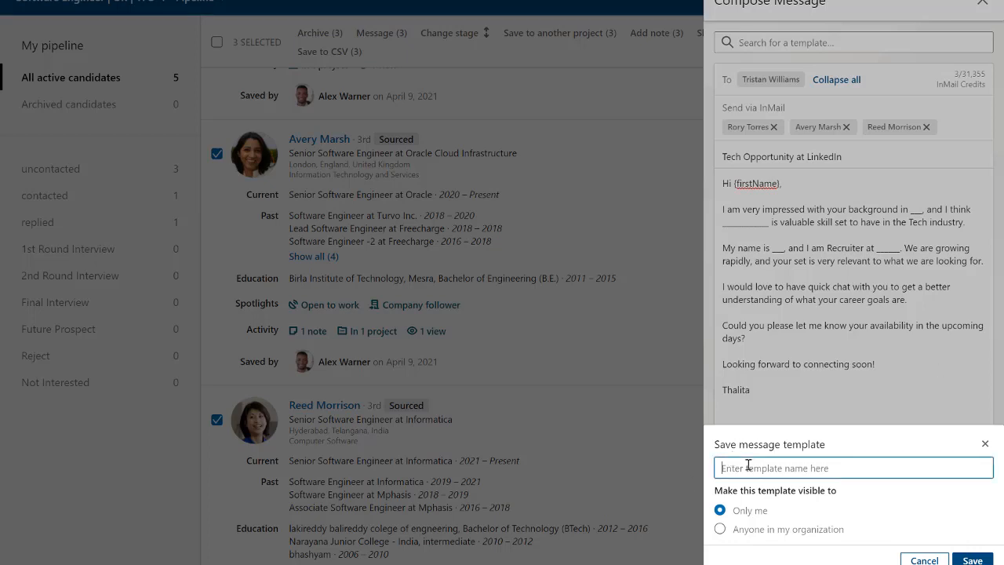
text(Tech Opportunity at LinkedIn)
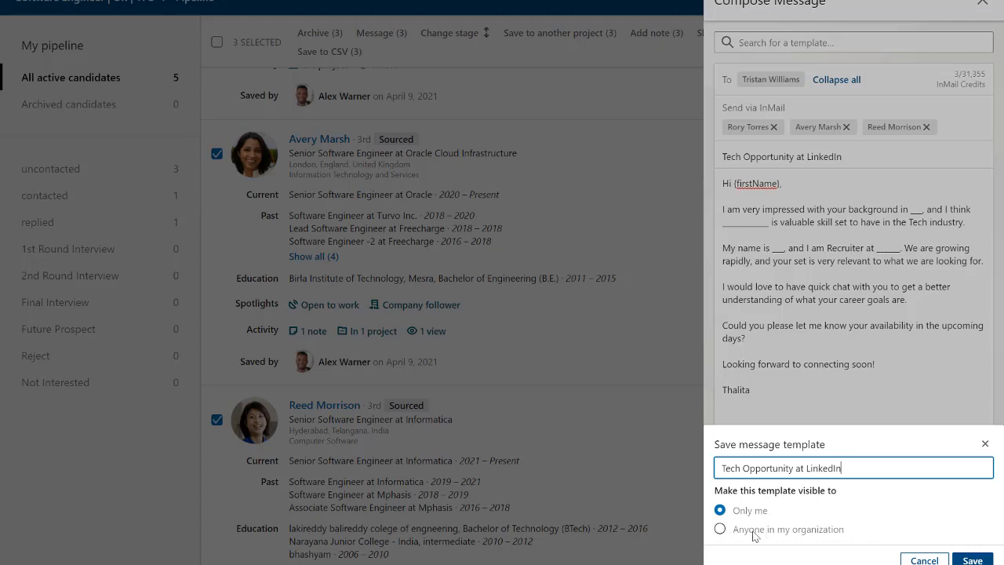
click(720, 530)
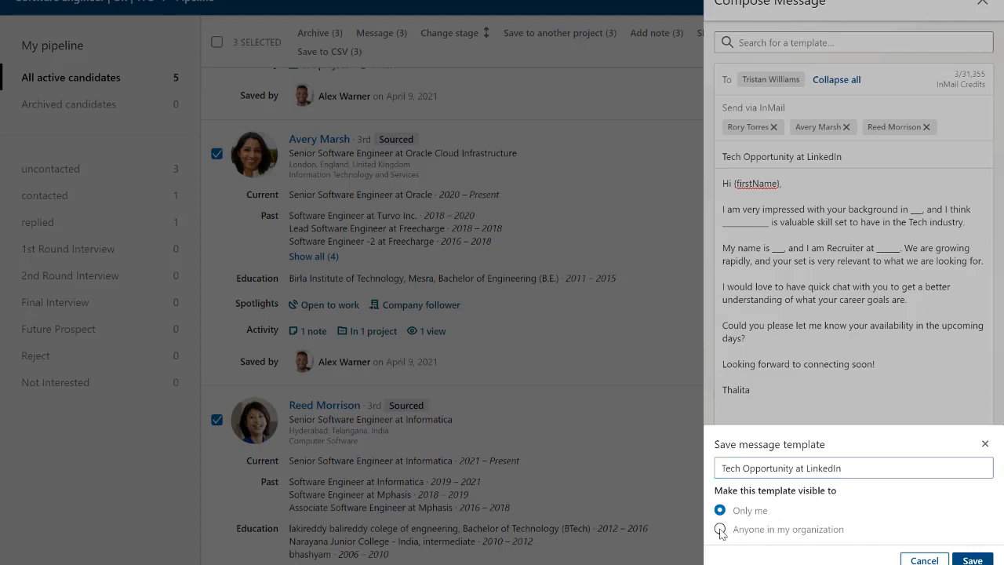
click(973, 561)
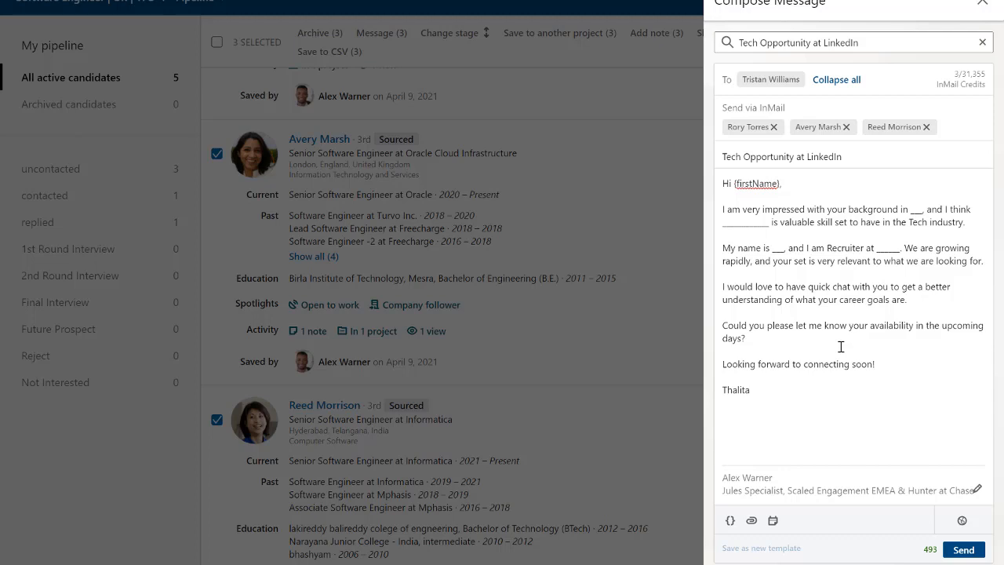
click(983, 5)
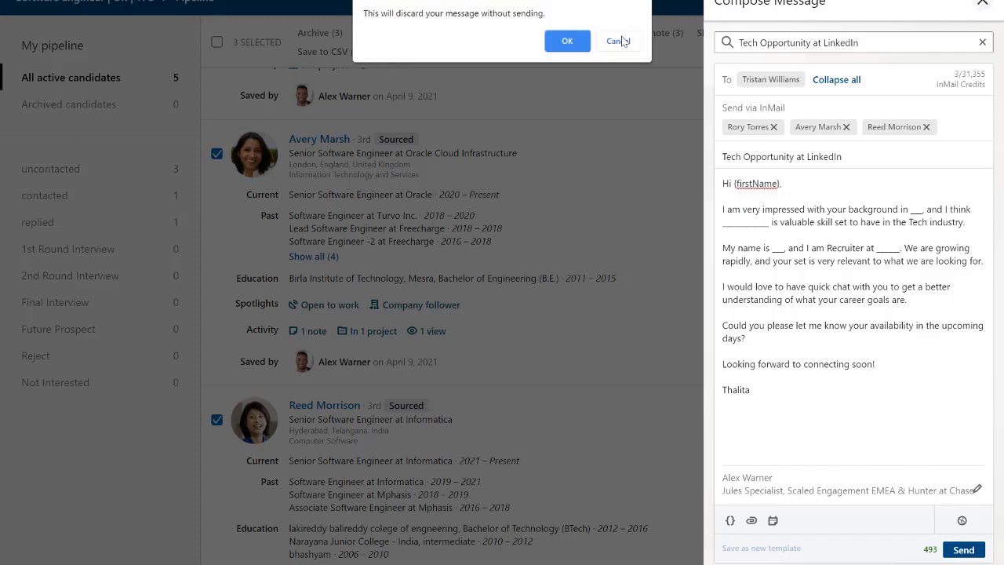
click(564, 43)
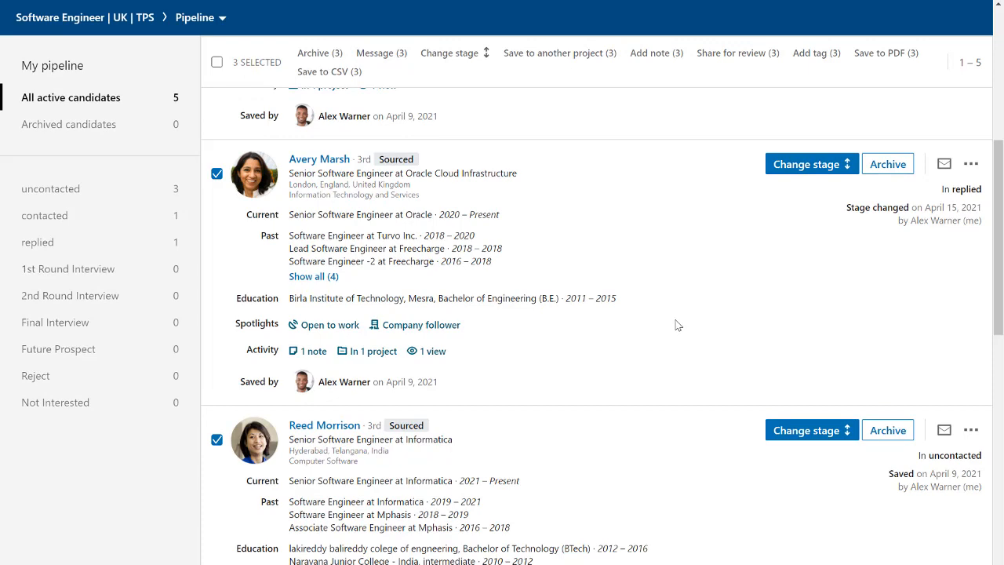
- Share the three selected candidates' profiles for review with a colleague, using the default review message
scroll(678, 325, up, 5)
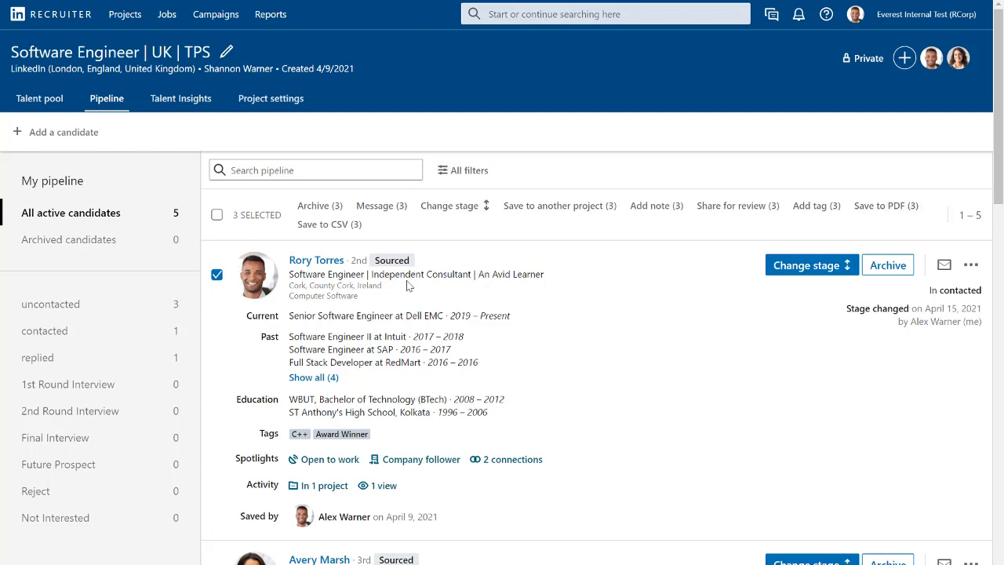
click(715, 214)
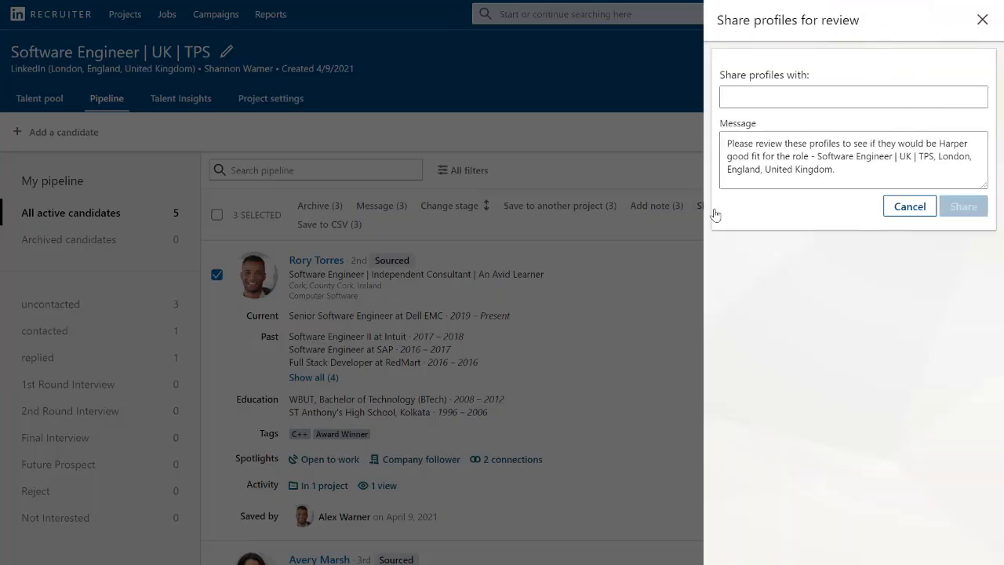
click(776, 94)
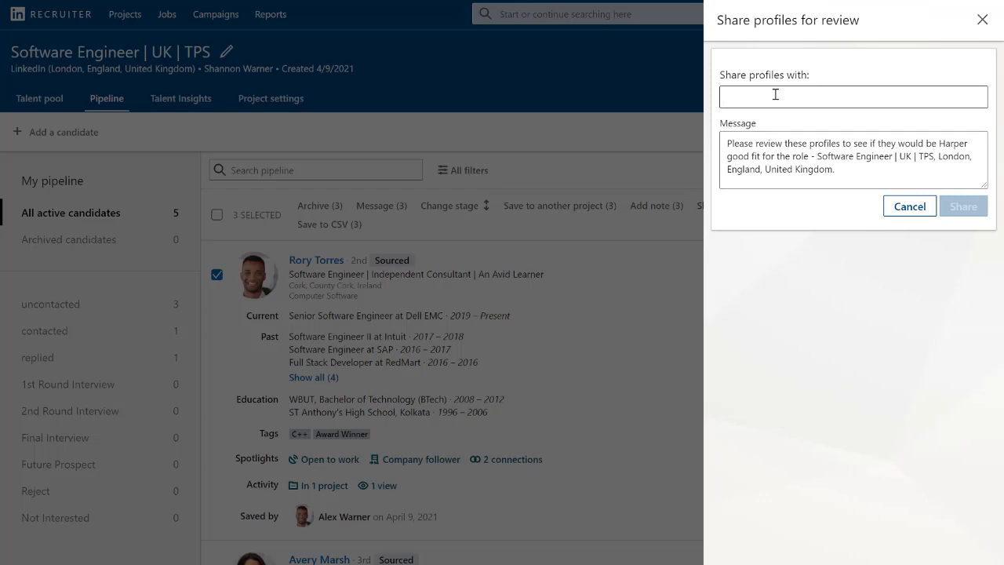
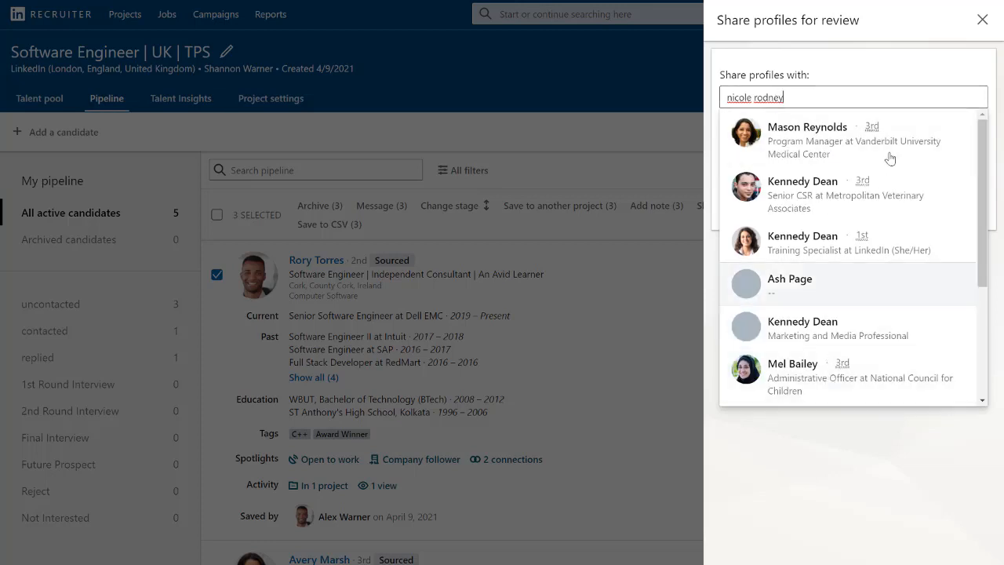
click(824, 238)
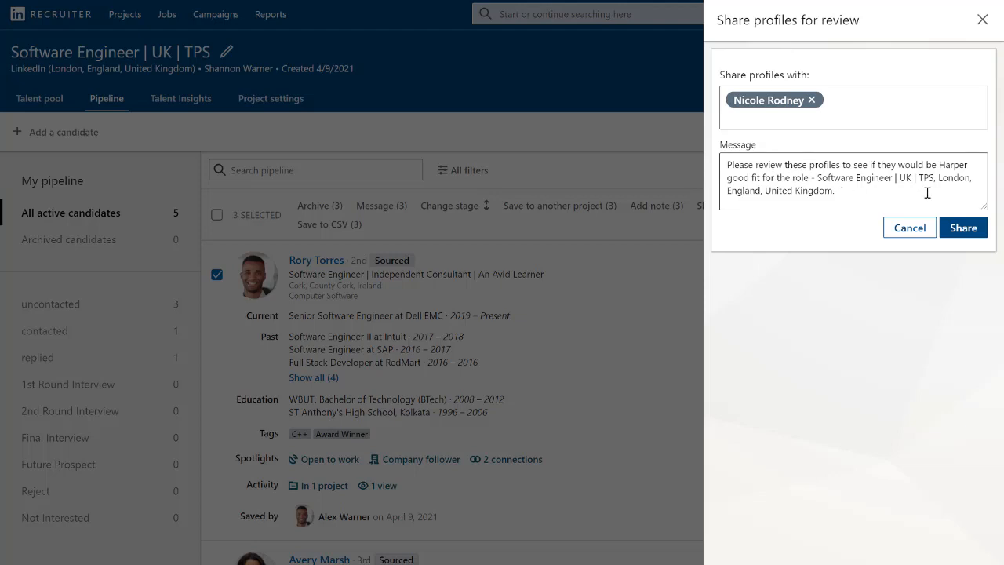
click(954, 230)
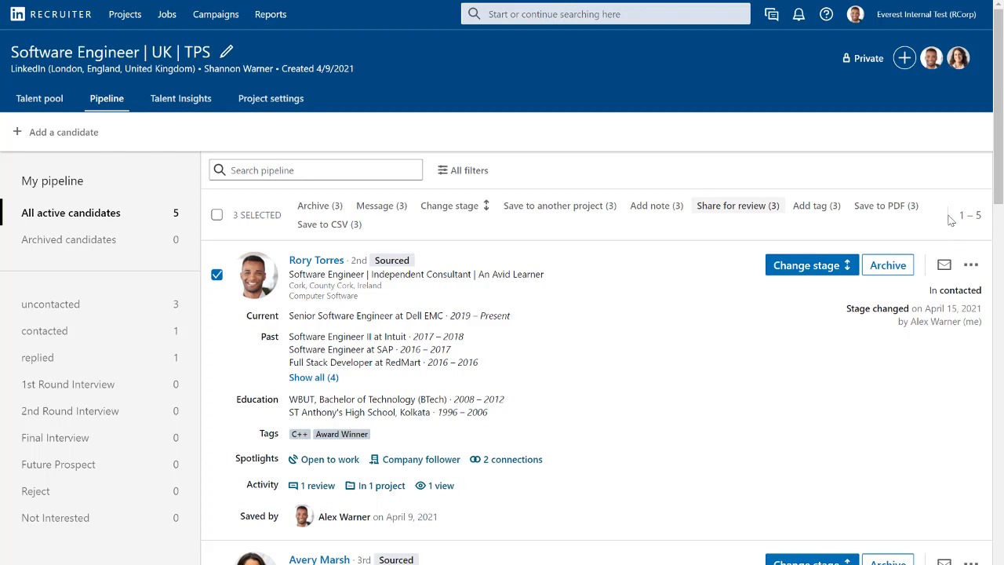
- Review the recruiting tools and additional actions on the first candidate's profile, and return to the pipeline
click(326, 268)
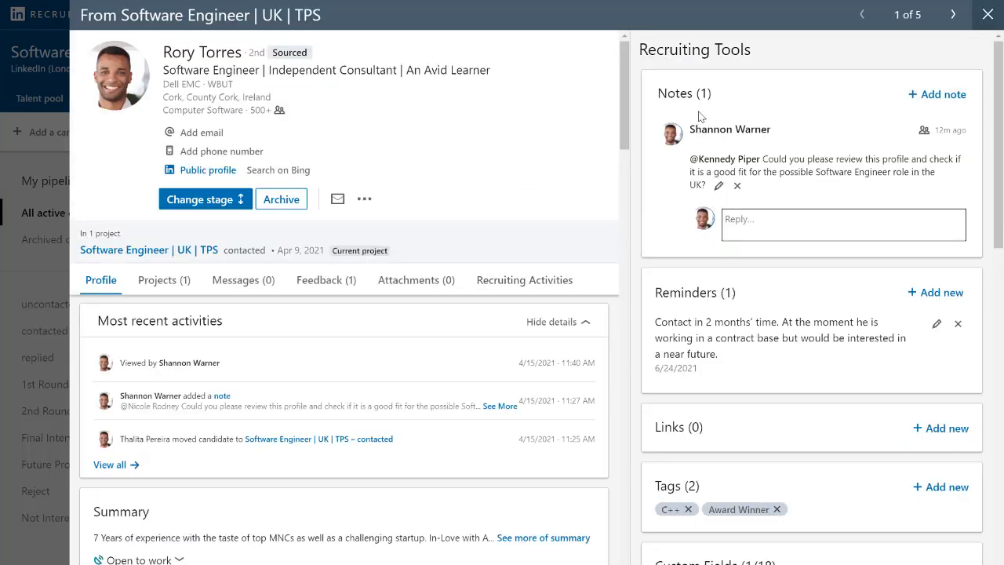
click(365, 200)
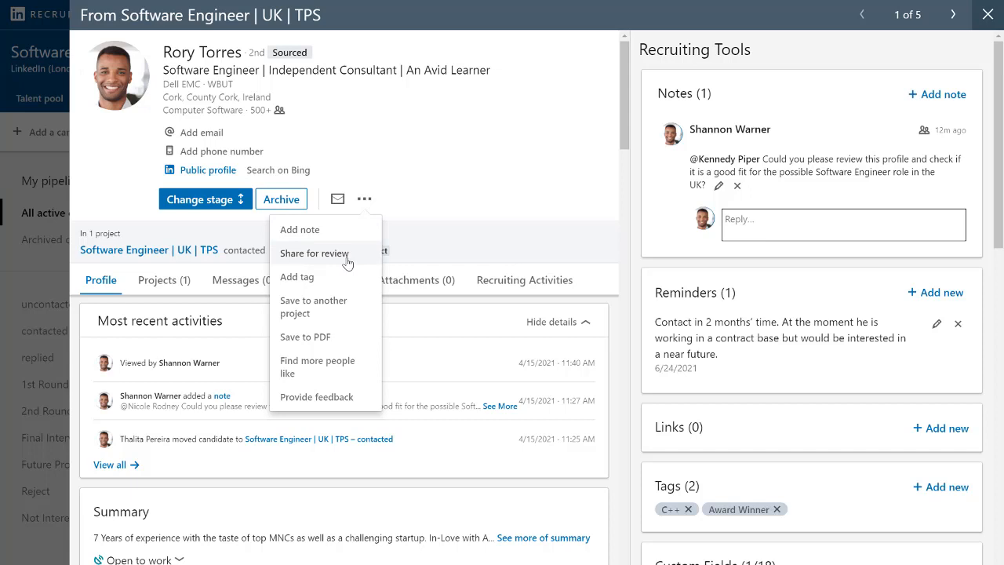
click(987, 15)
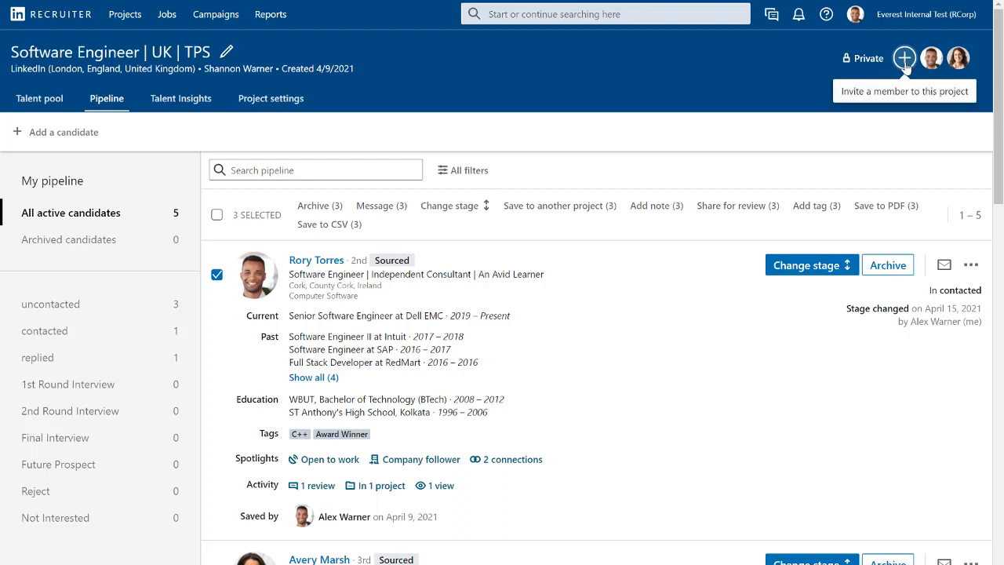
- Change the Software Engineer | UK | TPS project's visibility to Public
click(847, 60)
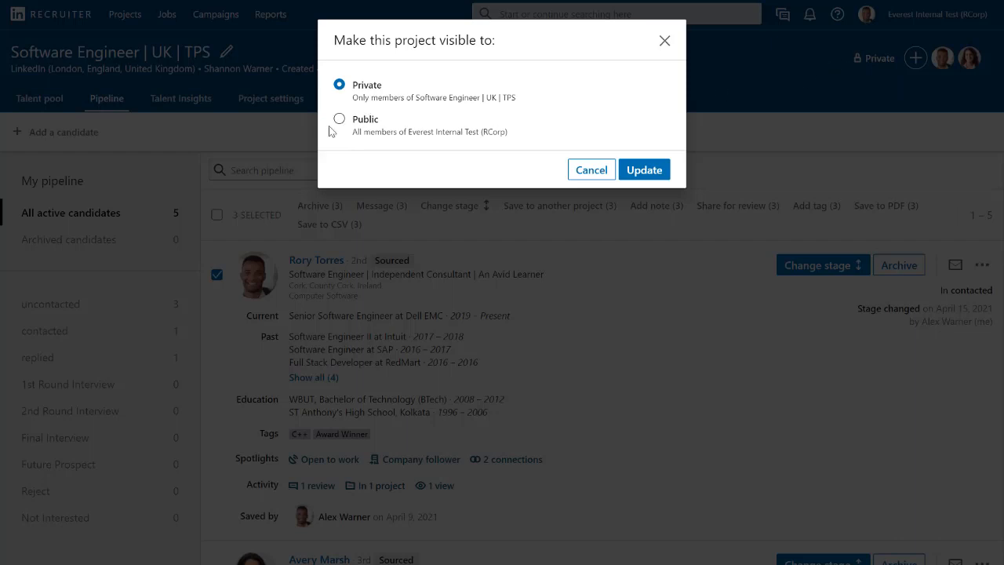
click(339, 120)
click(643, 170)
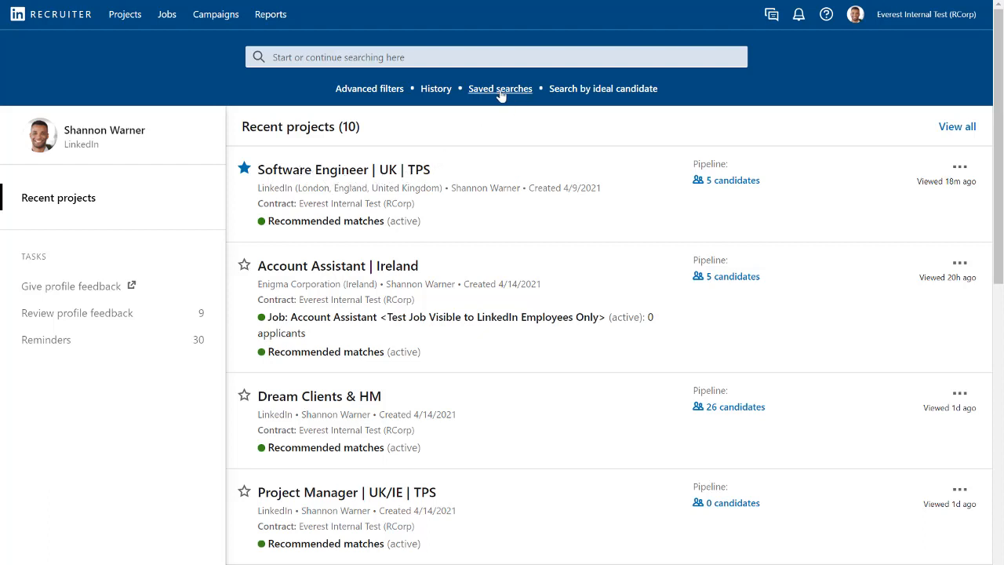
- Look over the ways to start or continue a search from the Recruiter homepage
click(477, 56)
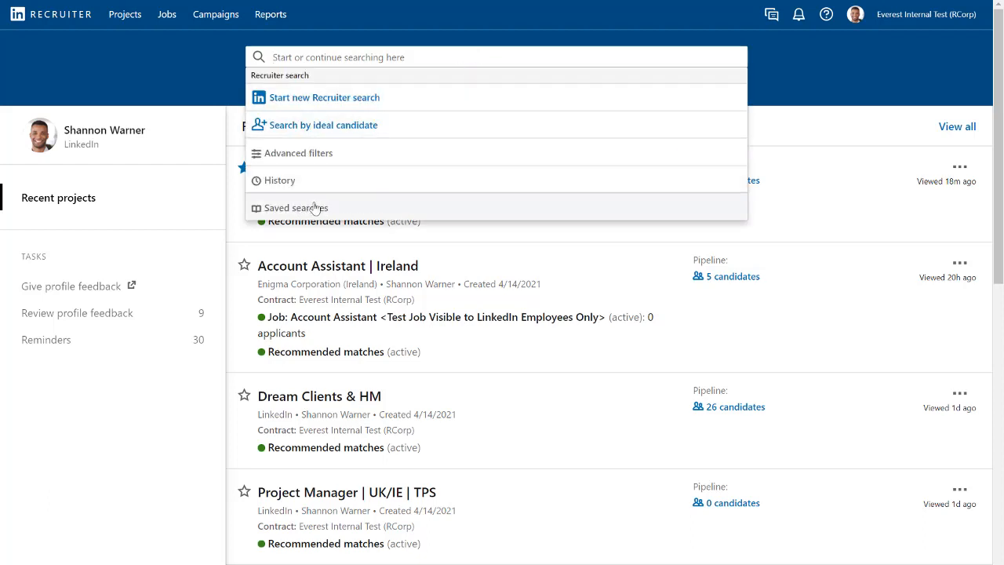
click(220, 69)
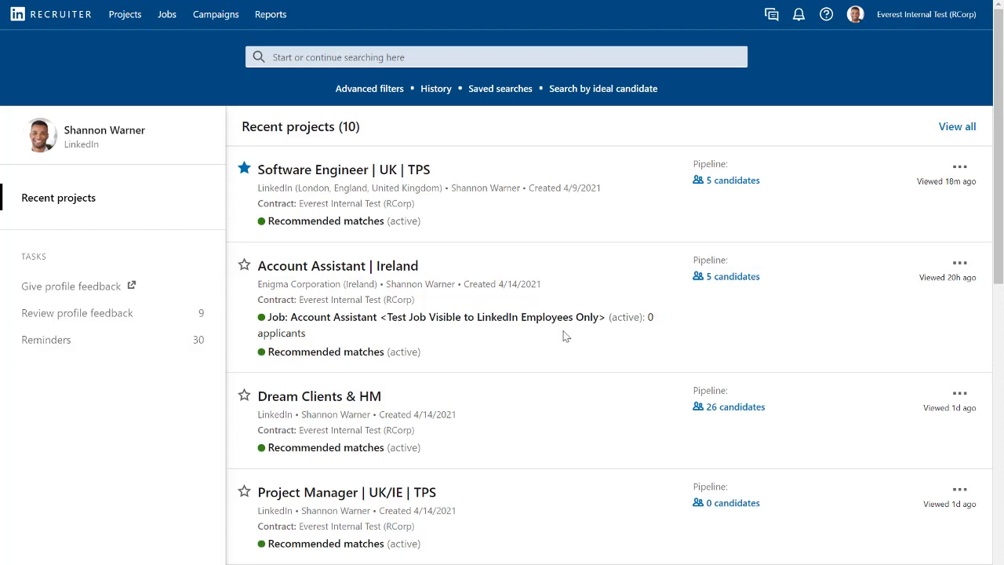
- Open the Learning Center from the help resources and examine the Recruiter Learning Catalog's course type, language and topic filters
click(828, 18)
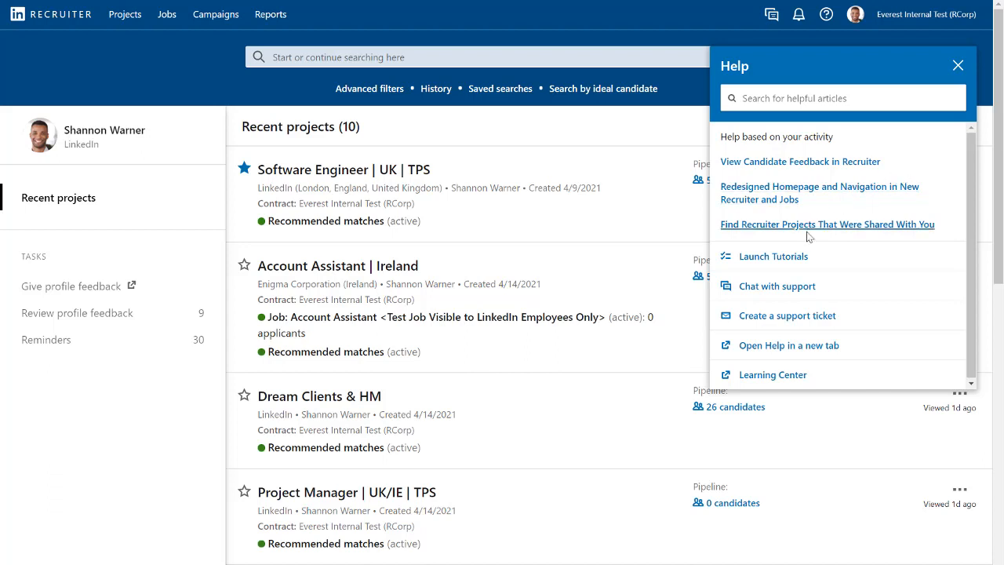
click(767, 375)
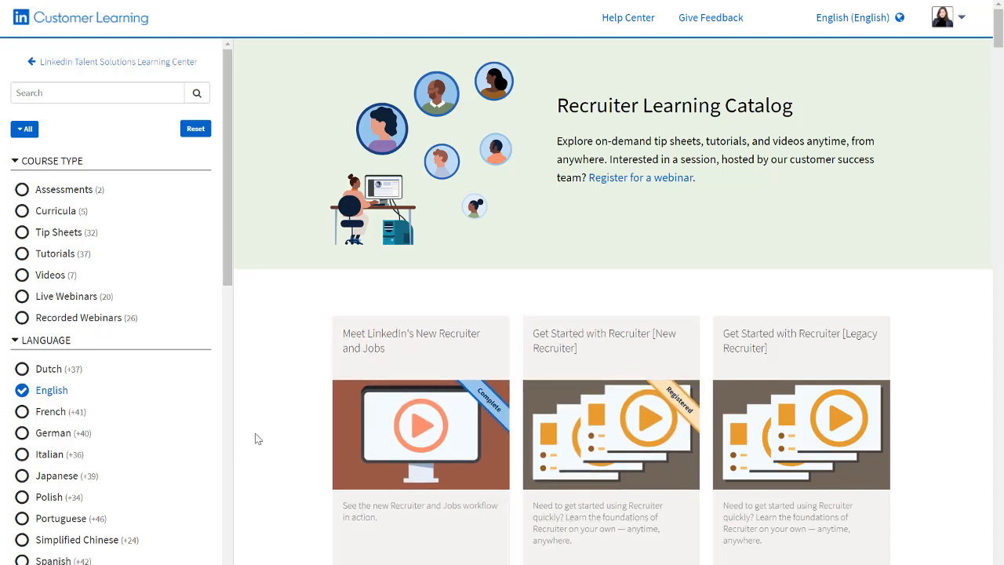
scroll(184, 459, down, 1)
scroll(184, 460, down, 1)
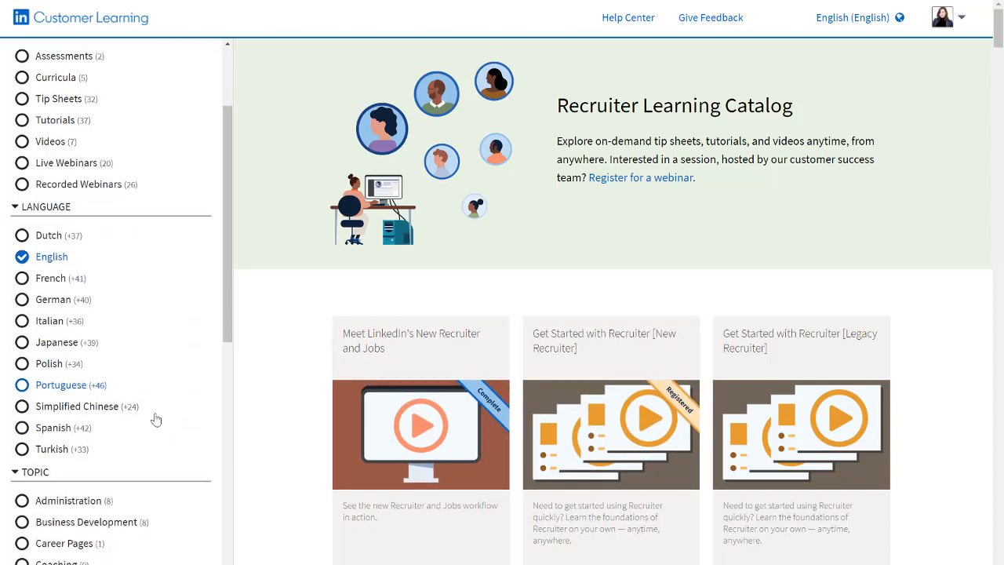
scroll(114, 407, down, 2)
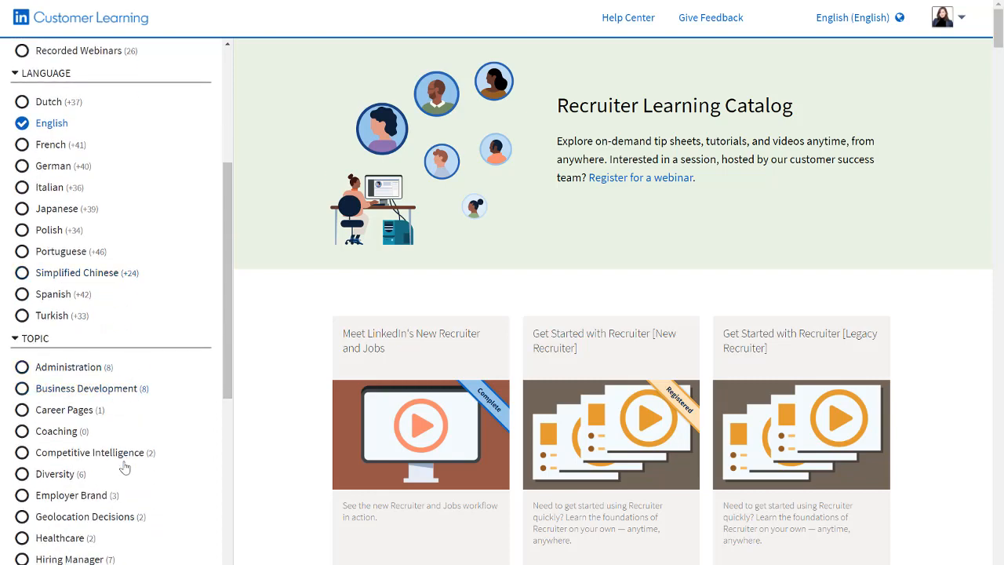
scroll(126, 466, down, 5)
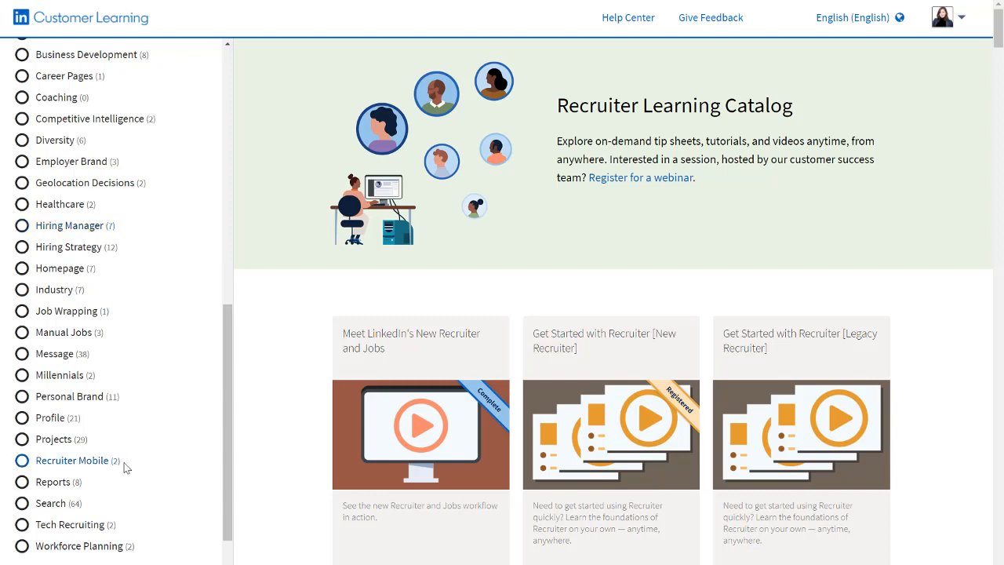
scroll(124, 467, up, 7)
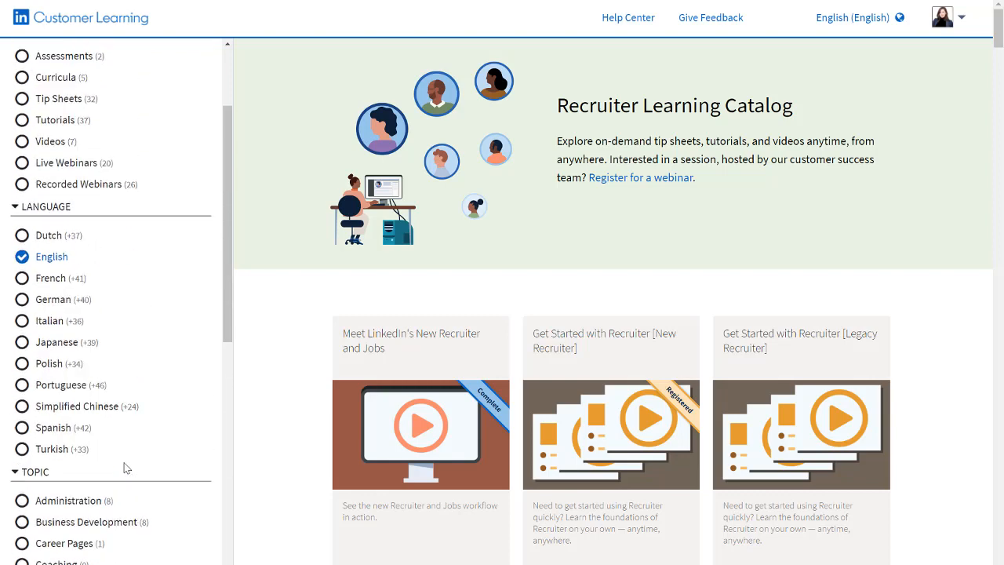